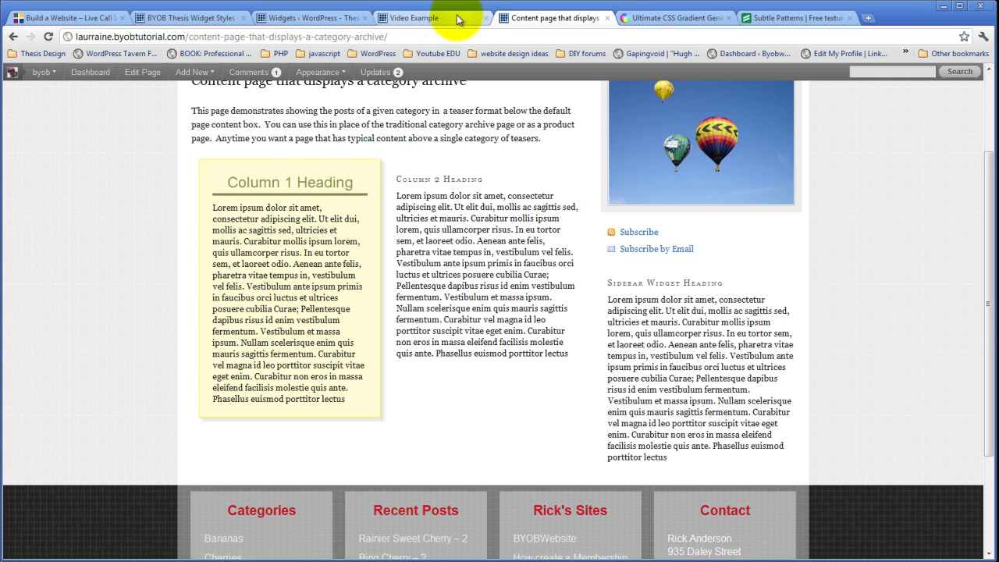
# - Expand the Style 2 Customization Options on the Widget Styles page
pyautogui.hotkey('ctrl', '2')
pyautogui.scroll(-3, 438, 451)
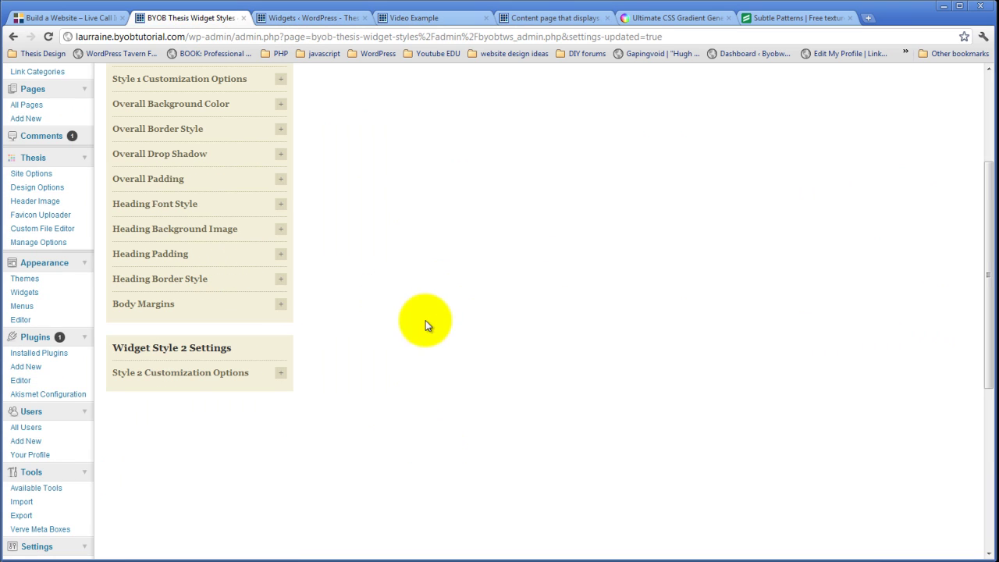
pyautogui.click(280, 376)
pyautogui.scroll(-3, 383, 357)
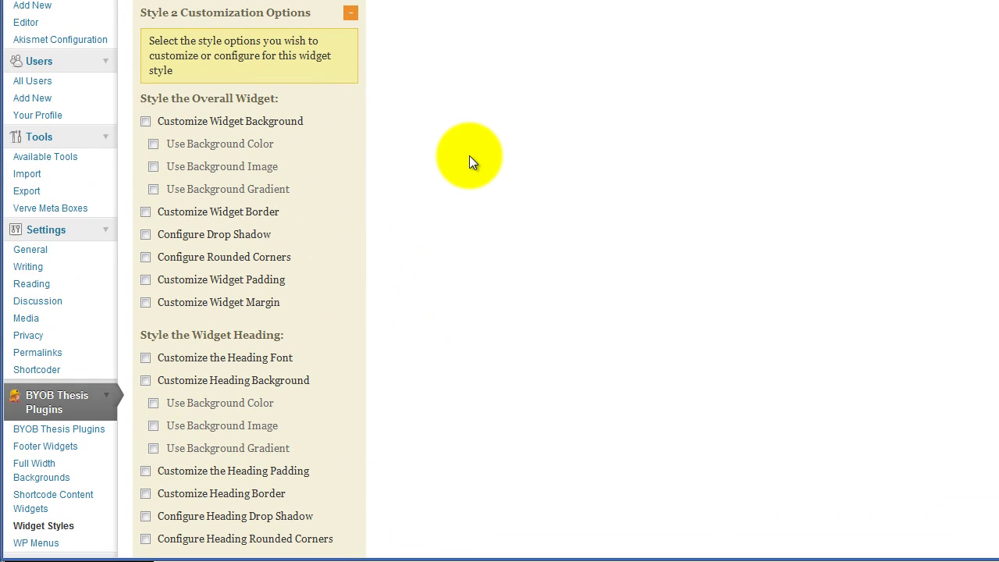
pyautogui.scroll(-4, 468, 155)
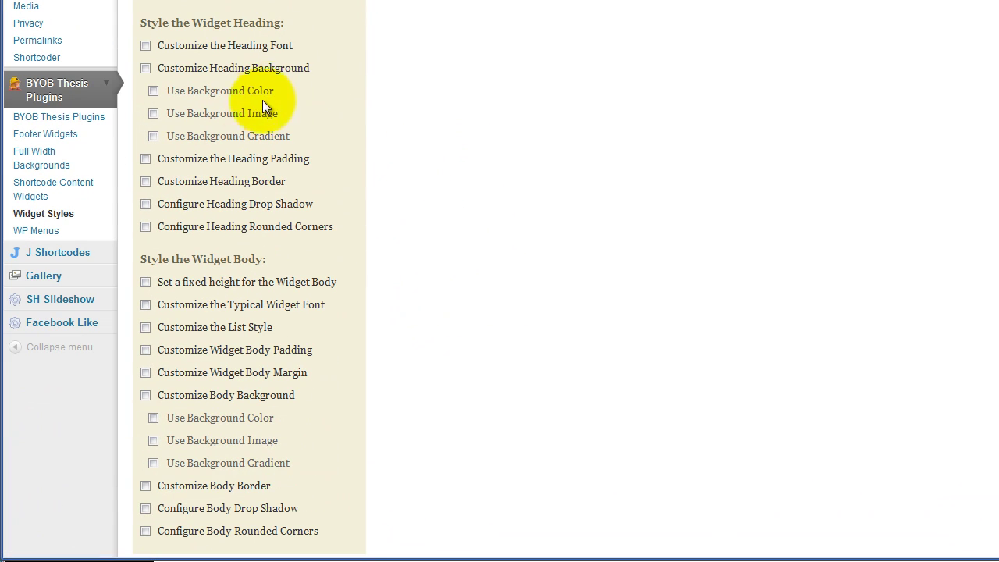
# - Tick Style 2's heading font, gradient heading background and custom body background options
pyautogui.click(144, 46)
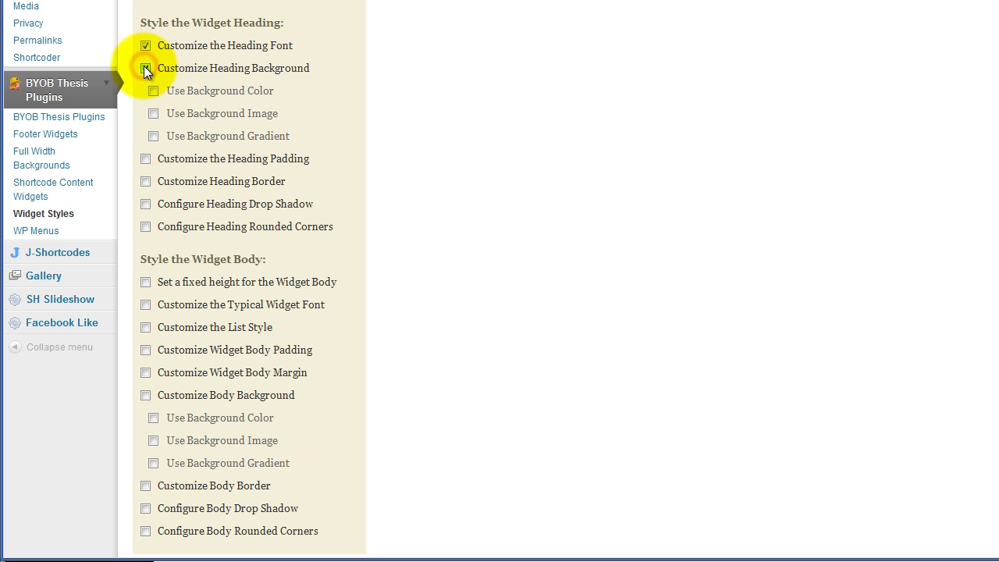
pyautogui.click(145, 68)
pyautogui.click(154, 137)
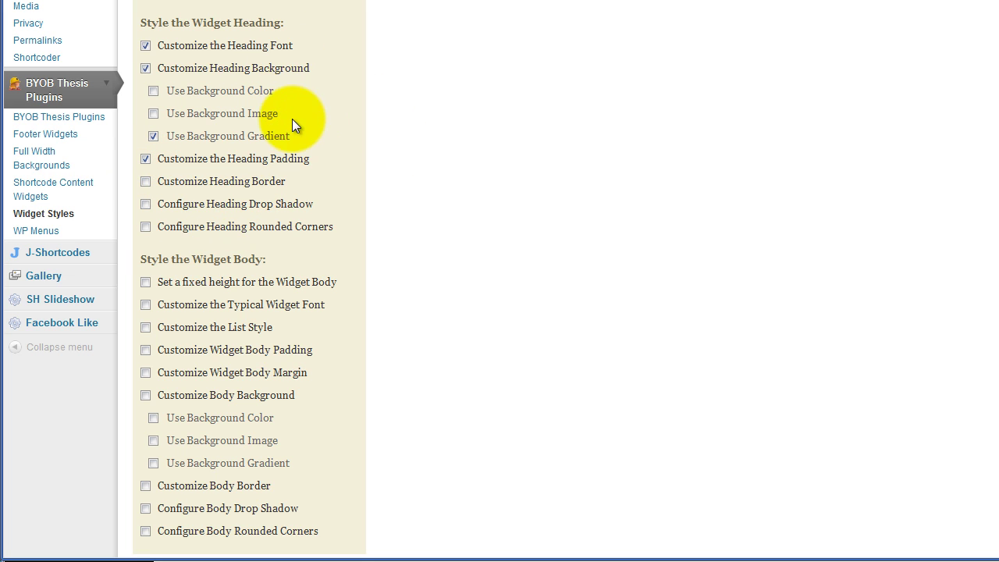
pyautogui.scroll(-2, 337, 200)
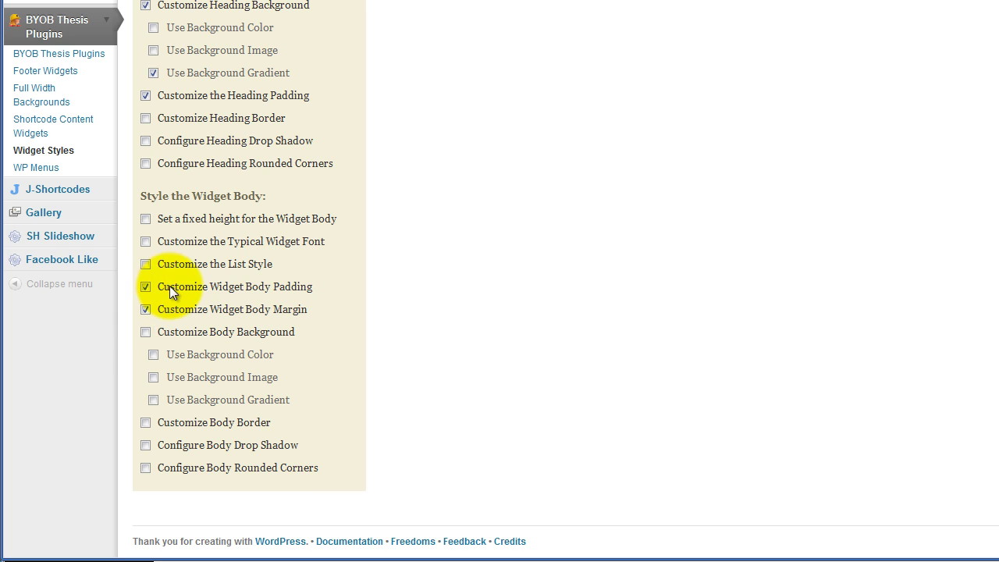
pyautogui.click(145, 332)
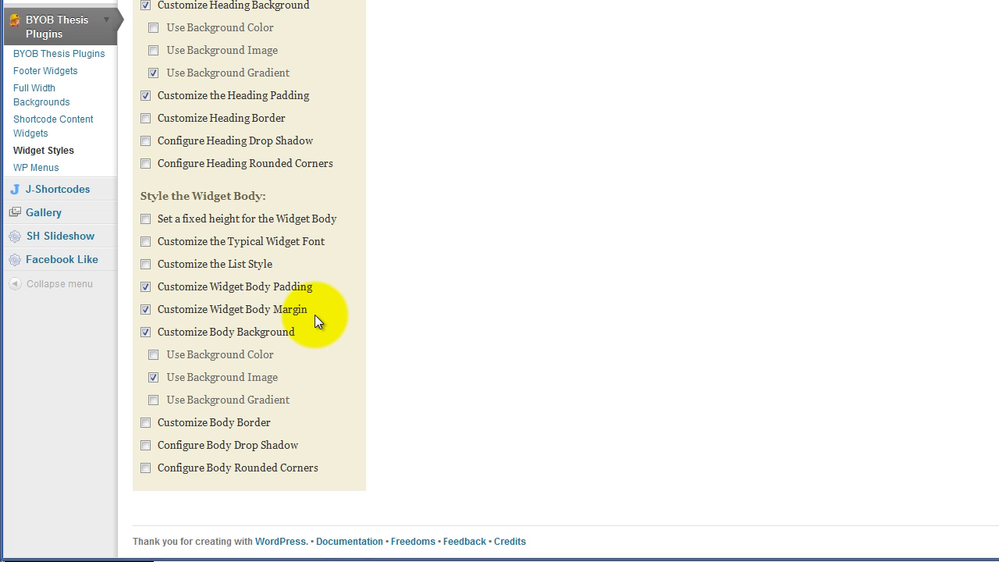
pyautogui.scroll(15, 312, 314)
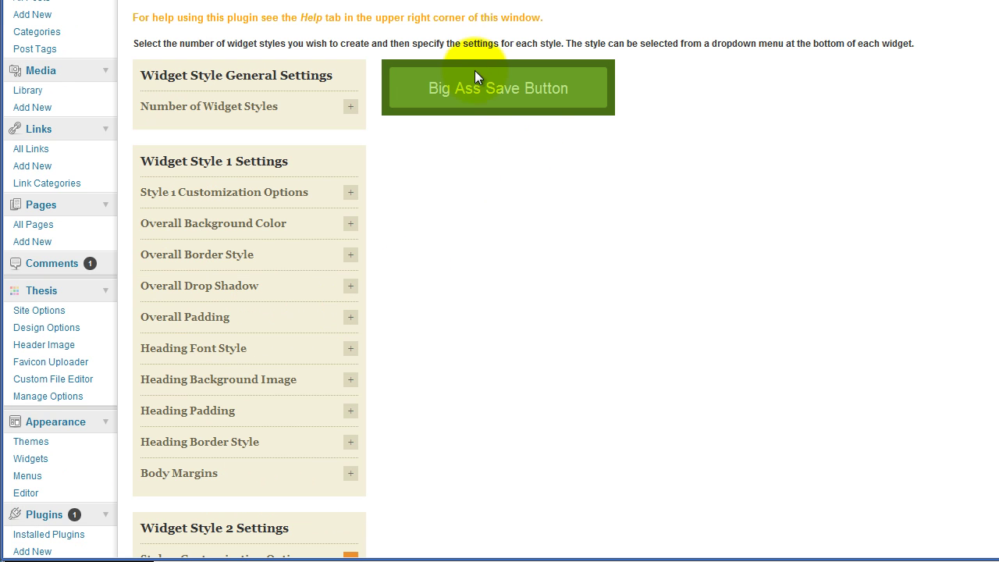
# - Save the Style 2 options and set its heading font to Molengo at 24 px
pyautogui.click(478, 112)
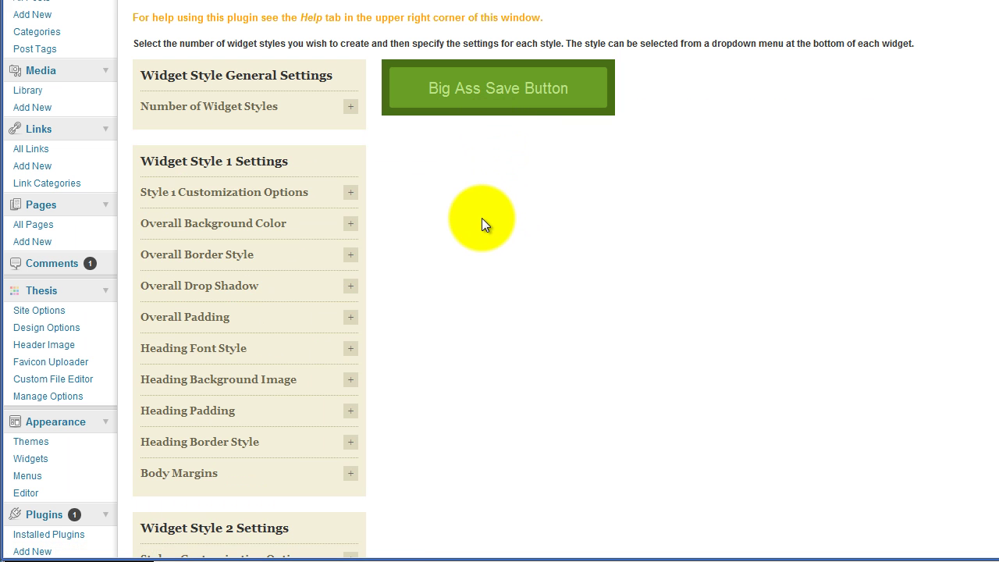
pyautogui.scroll(-5, 492, 257)
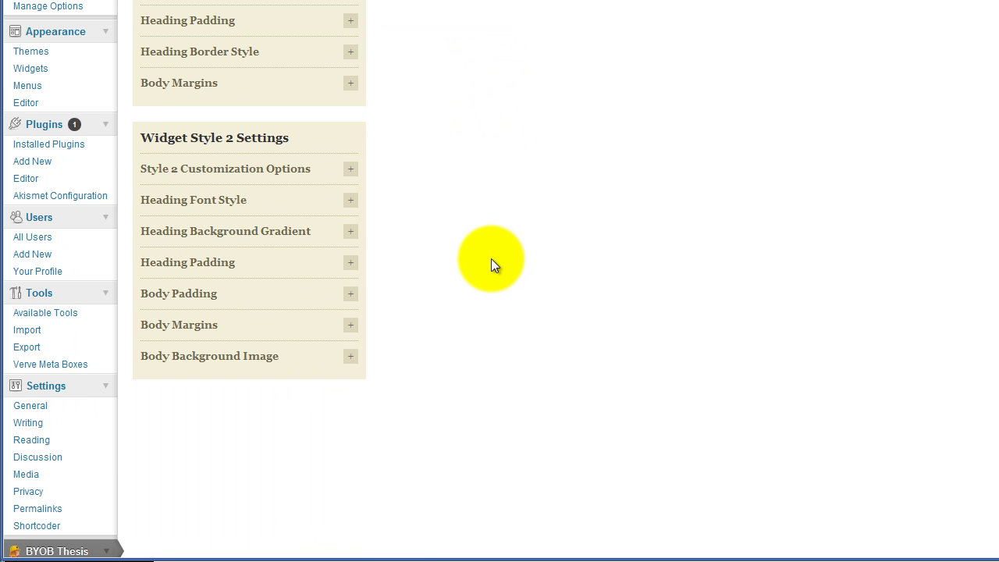
pyautogui.click(349, 201)
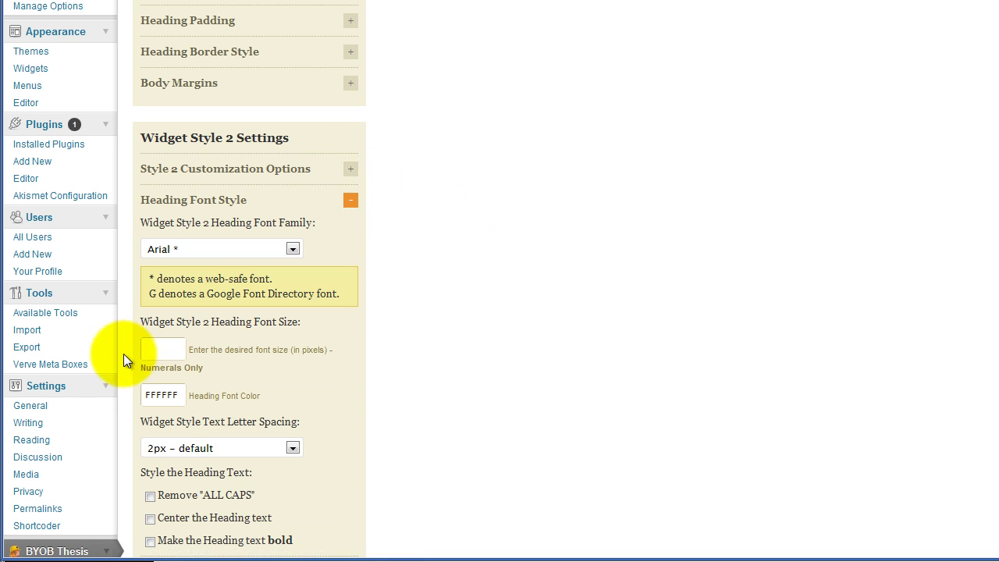
pyautogui.click(156, 352)
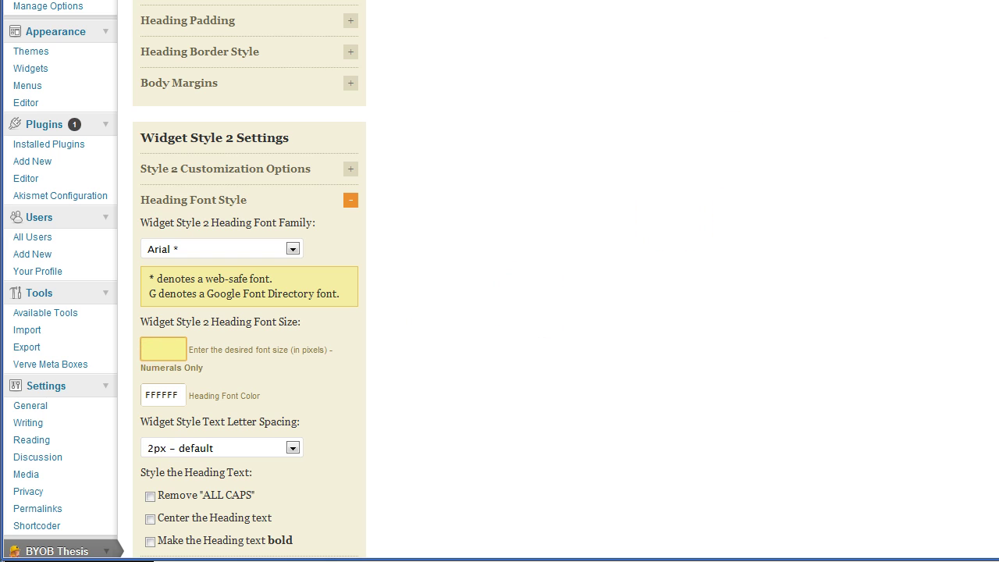
pyautogui.write('24')
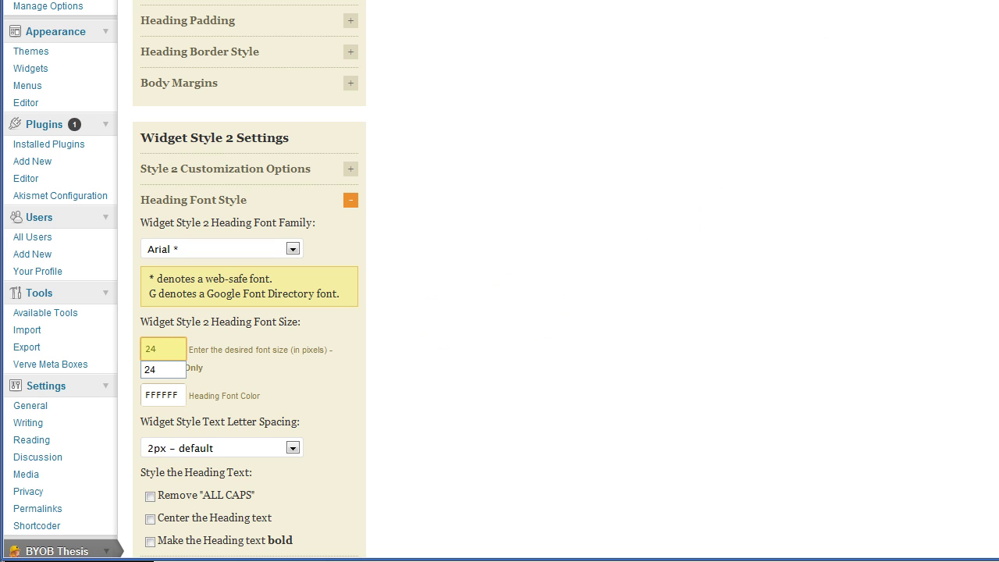
pyautogui.click(258, 379)
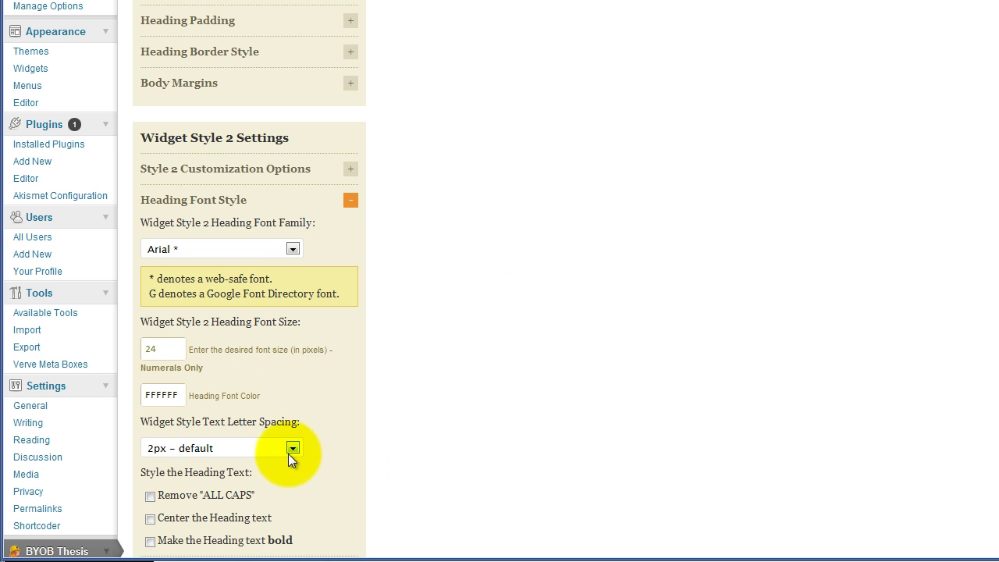
pyautogui.click(293, 248)
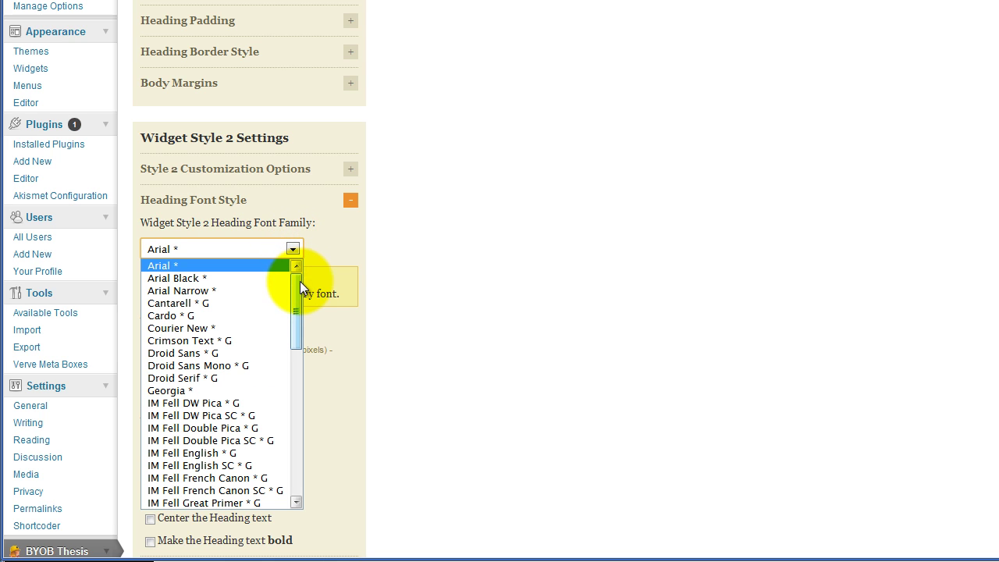
pyautogui.moveTo(299, 281); pyautogui.dragTo(295, 362)
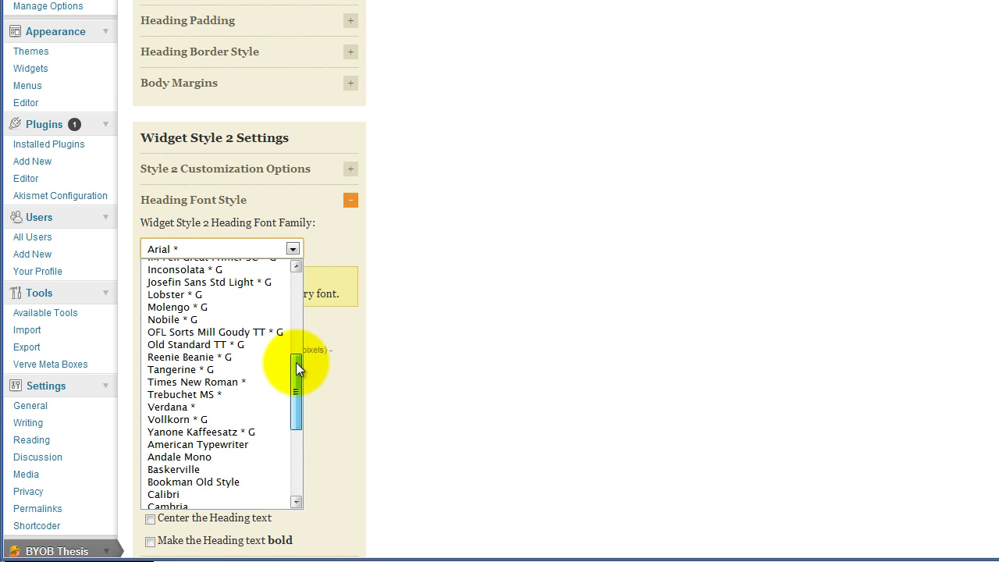
pyautogui.moveTo(295, 362); pyautogui.dragTo(296, 364)
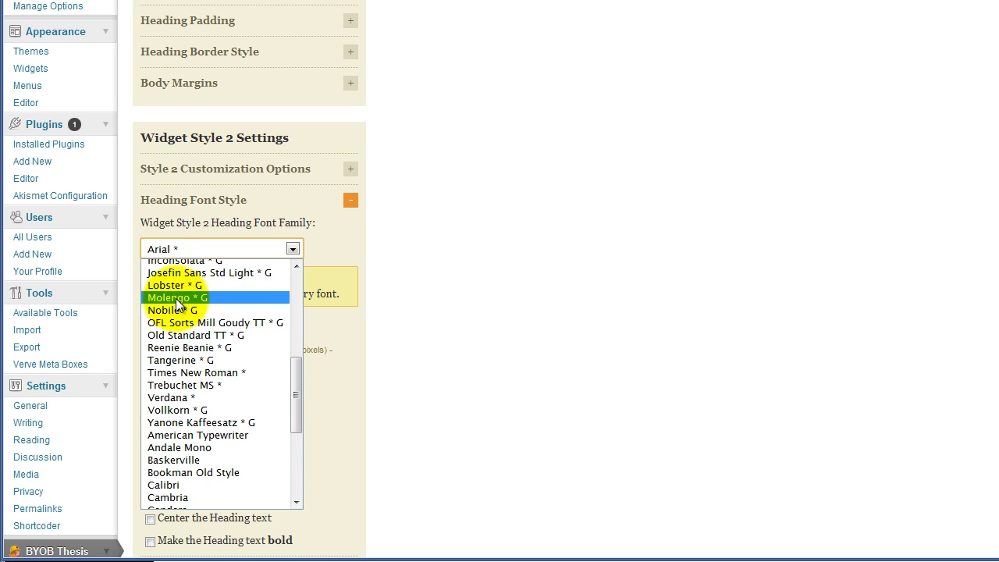
pyautogui.click(178, 297)
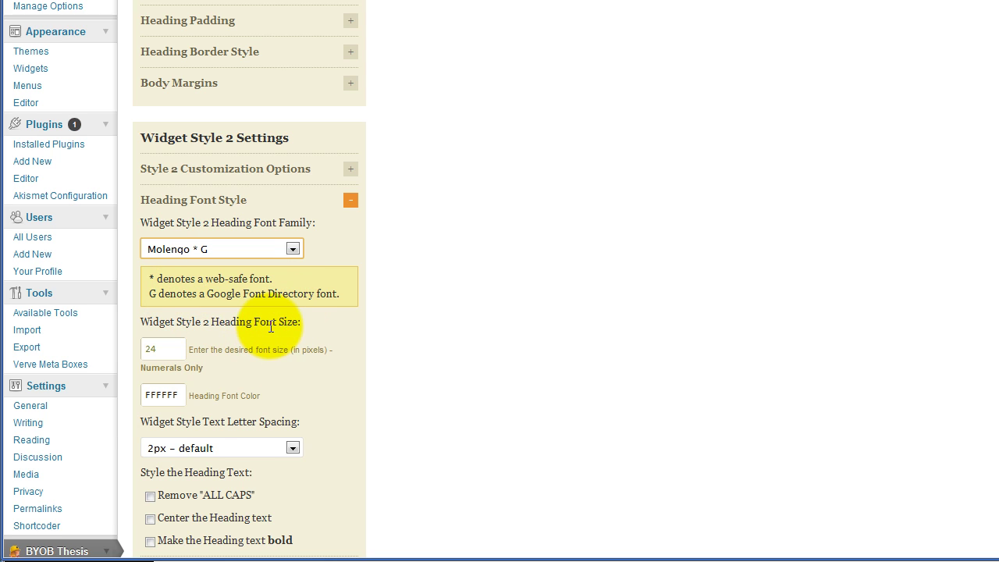
# - Give the heading Normal letter spacing, remove all caps and centre it
pyautogui.click(293, 447)
pyautogui.click(173, 487)
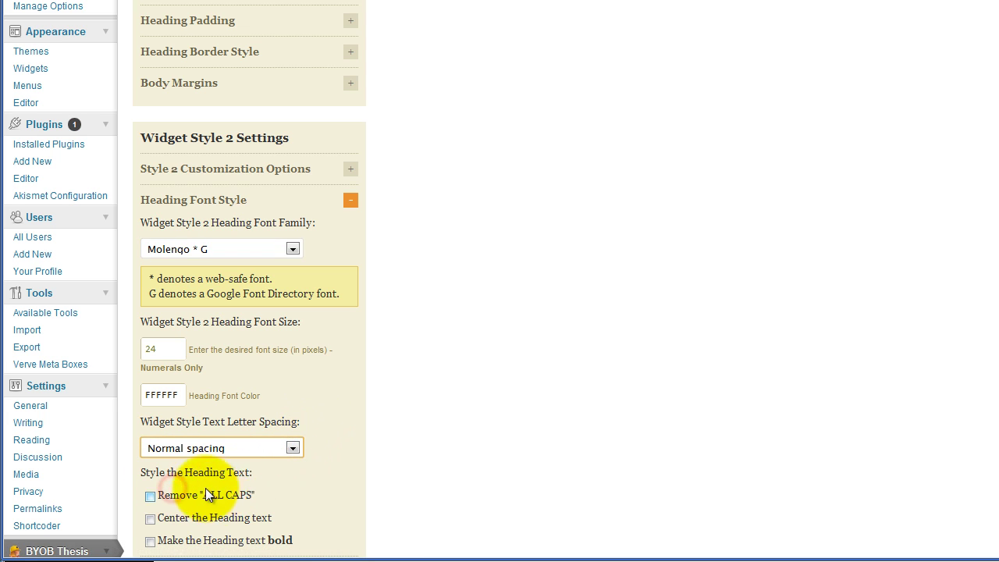
pyautogui.click(149, 495)
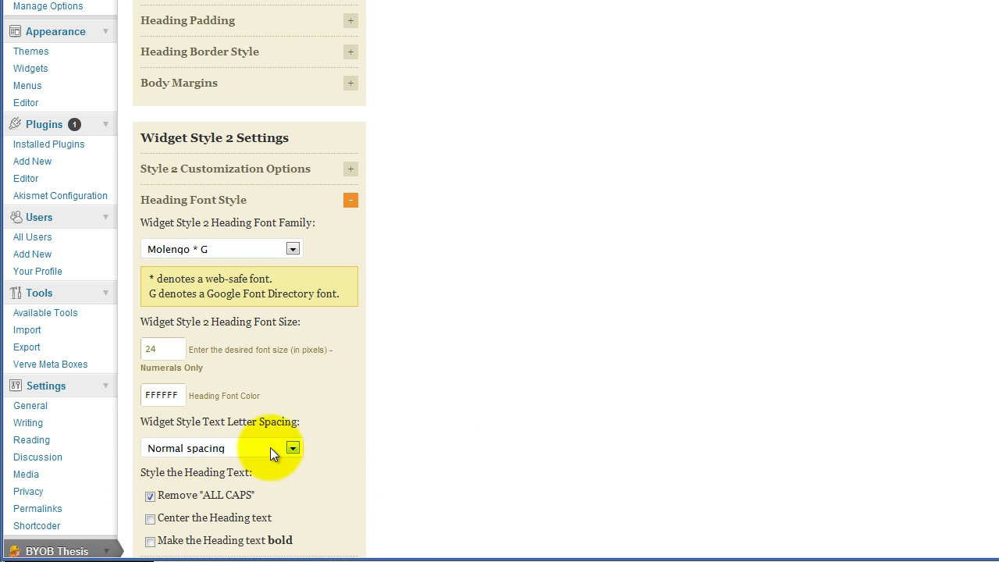
pyautogui.scroll(-2, 270, 452)
pyautogui.click(149, 361)
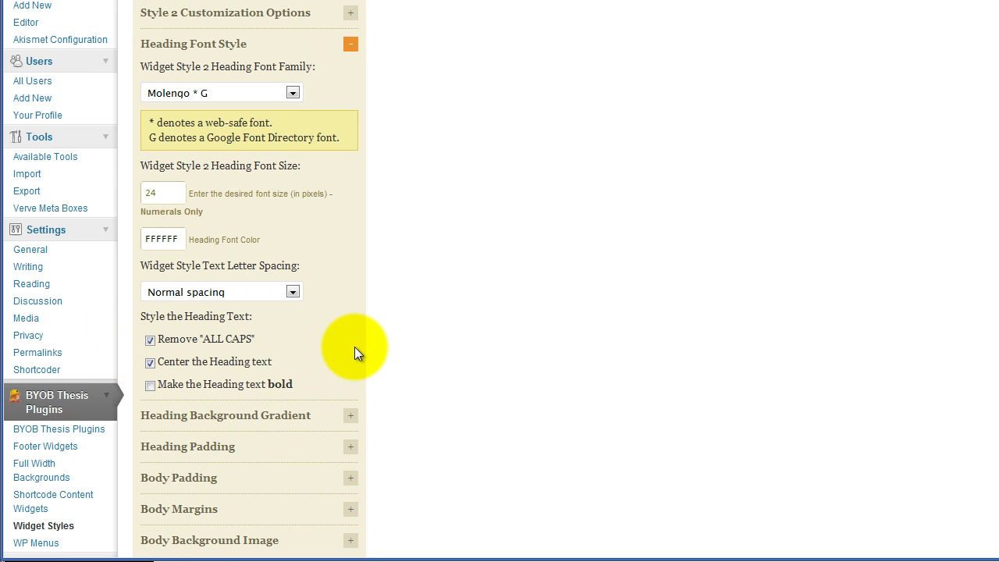
pyautogui.click(349, 418)
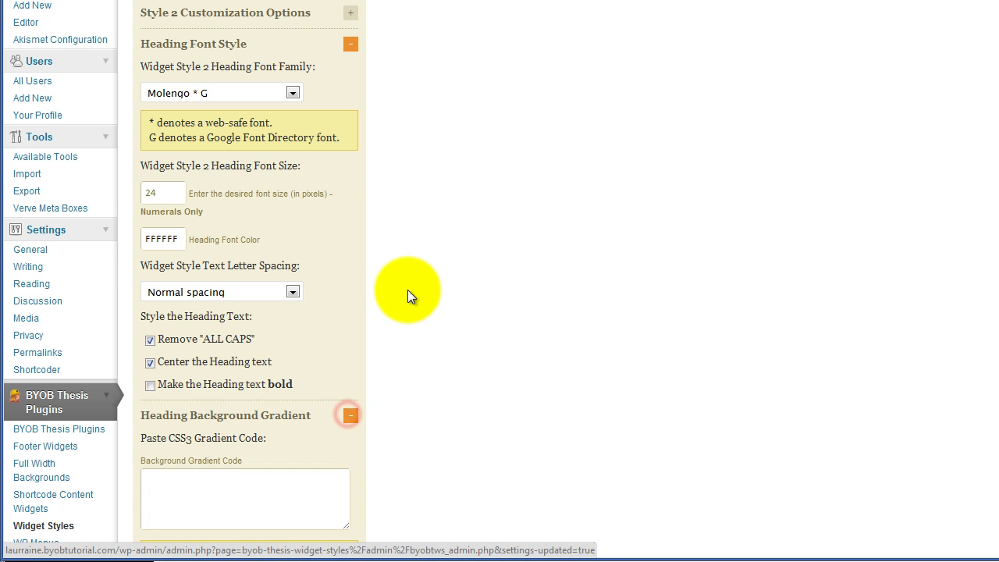
pyautogui.scroll(-2, 294, 212)
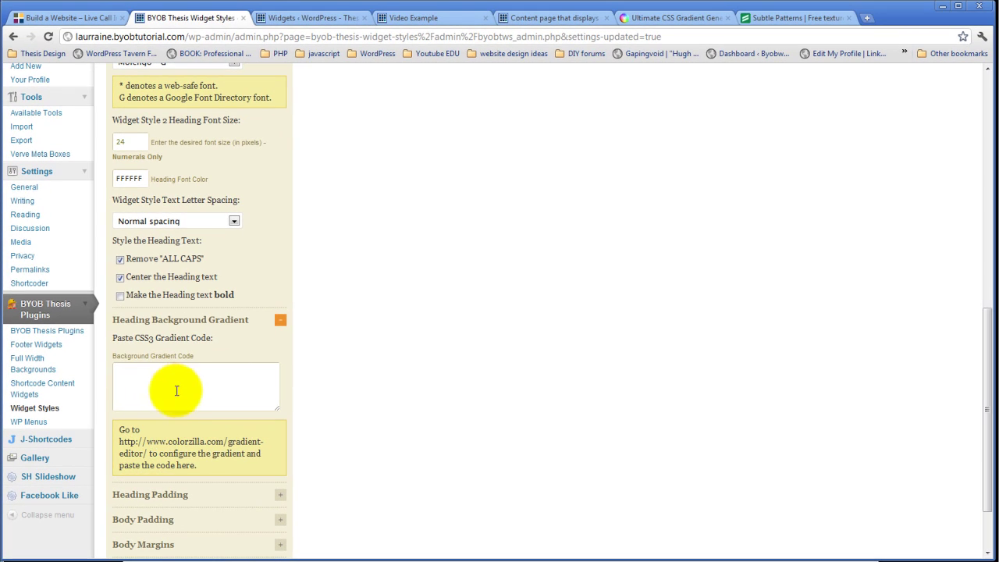
# - In the CSS gradient generator, move the dark red stop from 92% to 91%, keeping its colour
pyautogui.click(778, 19)
pyautogui.click(675, 17)
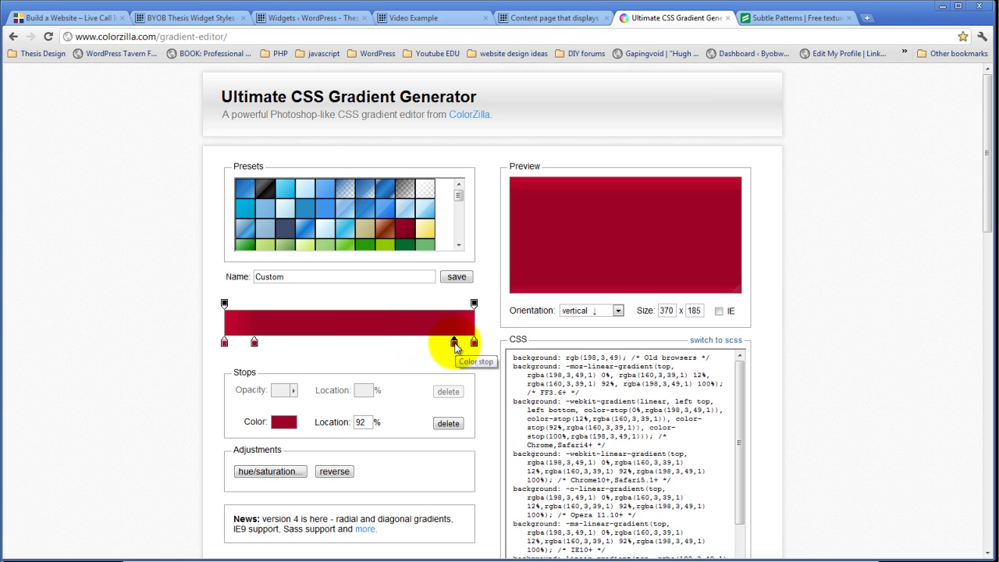
pyautogui.moveTo(456, 347); pyautogui.dragTo(453, 348)
pyautogui.click(283, 421)
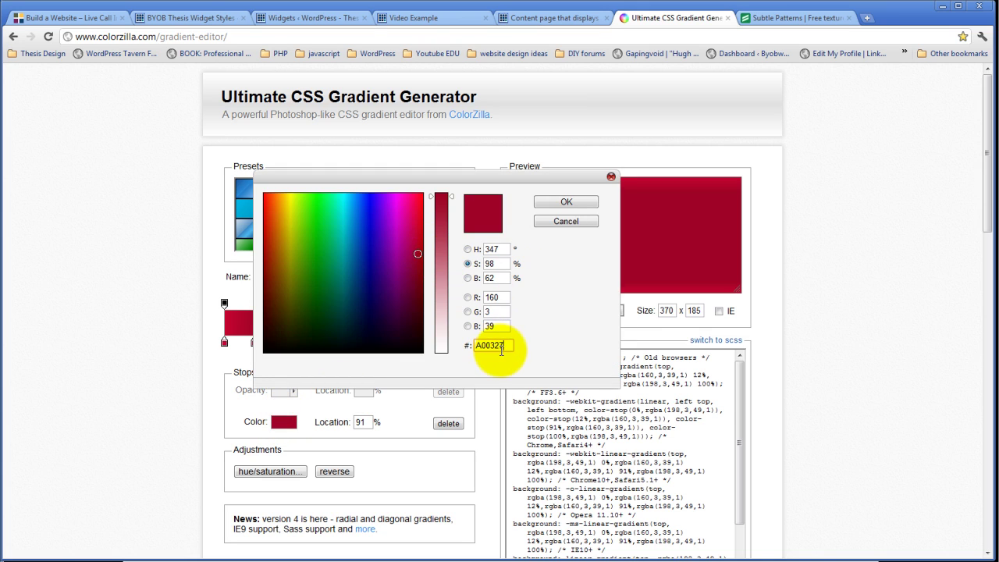
pyautogui.click(566, 201)
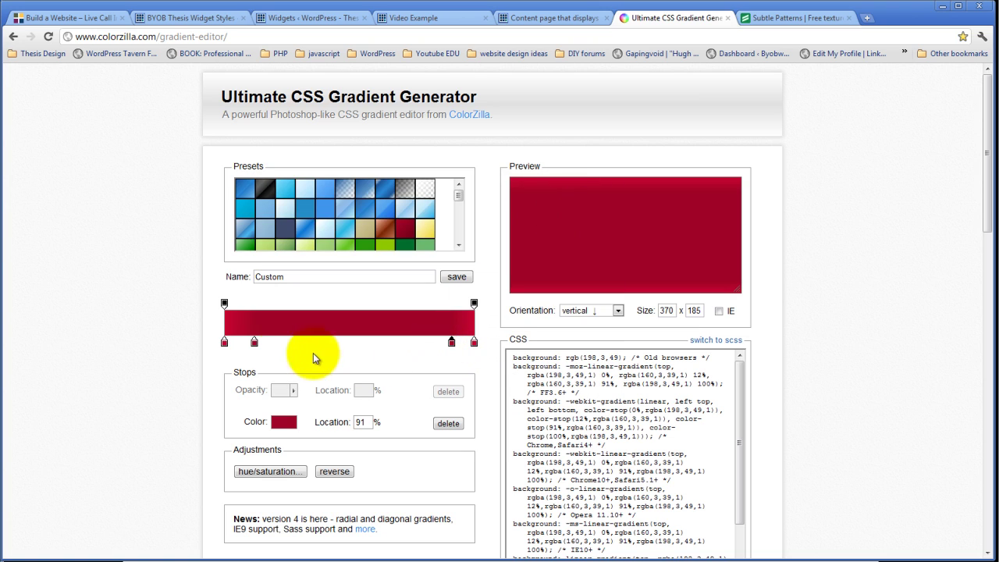
pyautogui.click(473, 344)
pyautogui.click(287, 425)
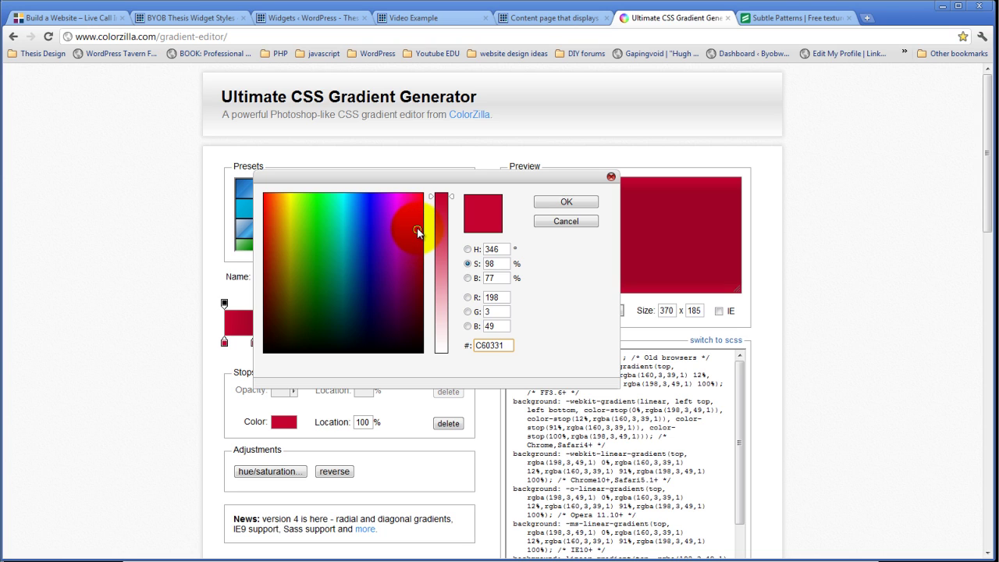
pyautogui.press('Return')
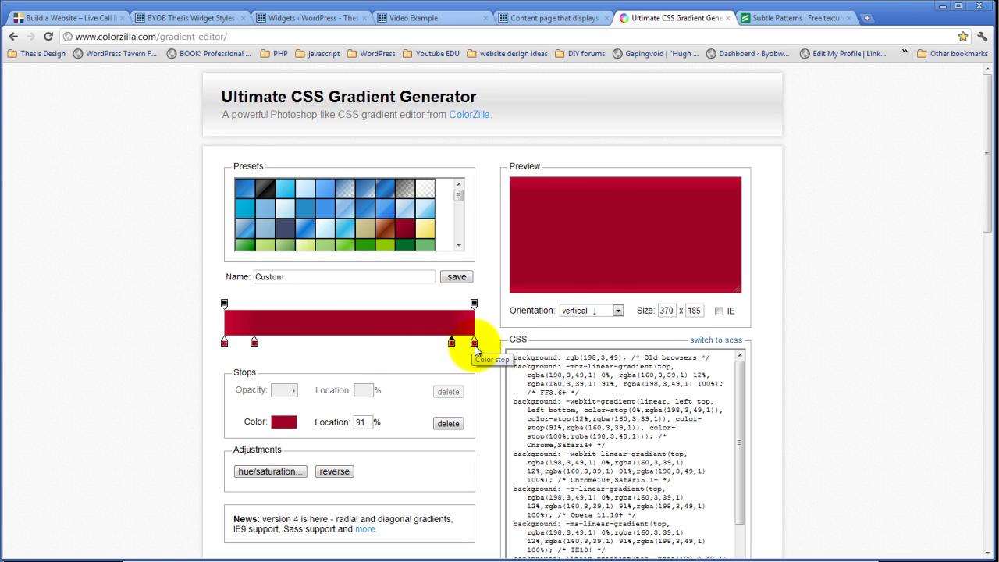
# - Rework the gradient stops, shifting the dark stop to 89% and removing the added 54% stop
pyautogui.click(337, 340)
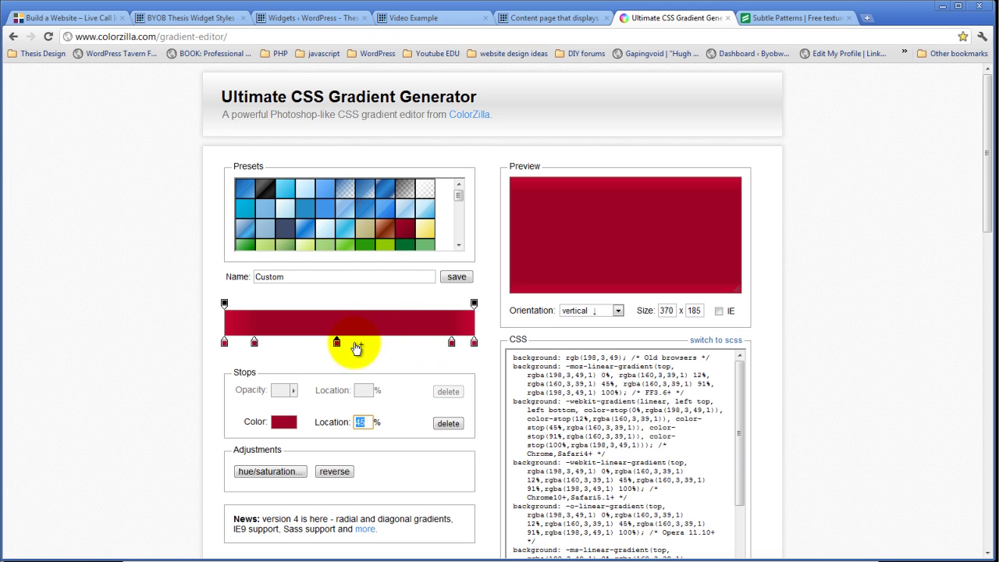
pyautogui.moveTo(338, 344); pyautogui.dragTo(358, 341)
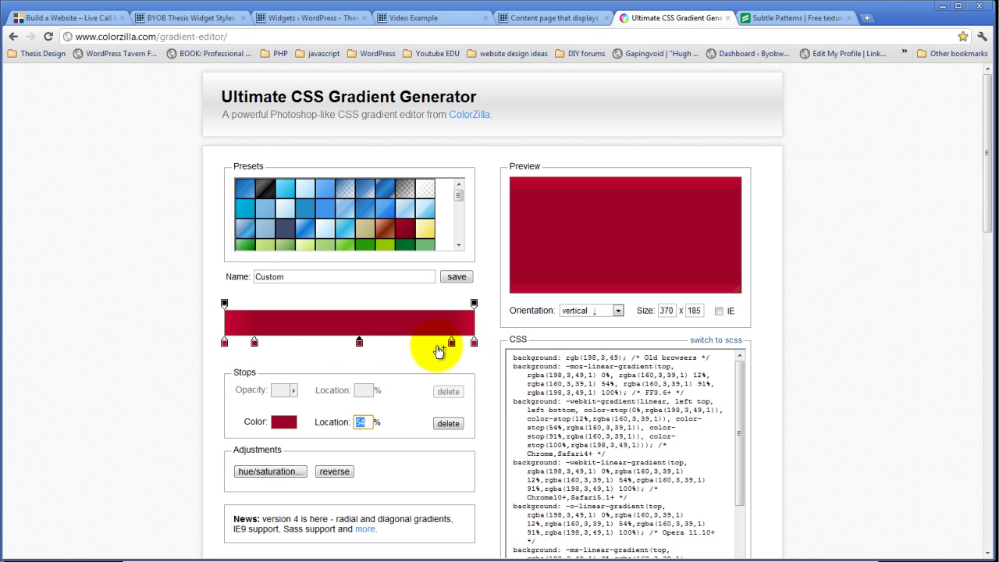
pyautogui.moveTo(452, 341)
pyautogui.mouseDown()
pyautogui.moveTo(415, 341)
pyautogui.moveTo(439, 344)
pyautogui.mouseUp()
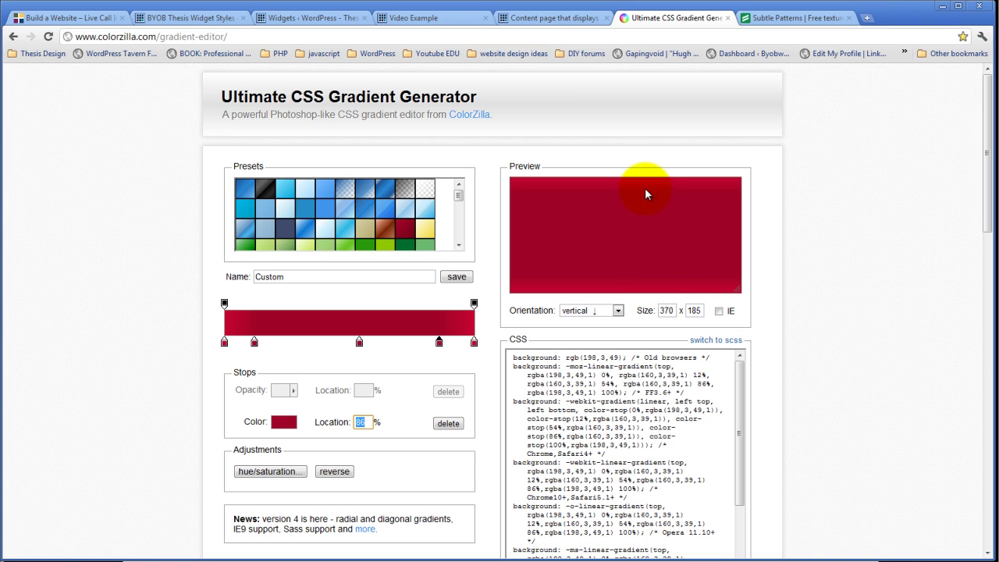
pyautogui.moveTo(439, 341); pyautogui.dragTo(447, 343)
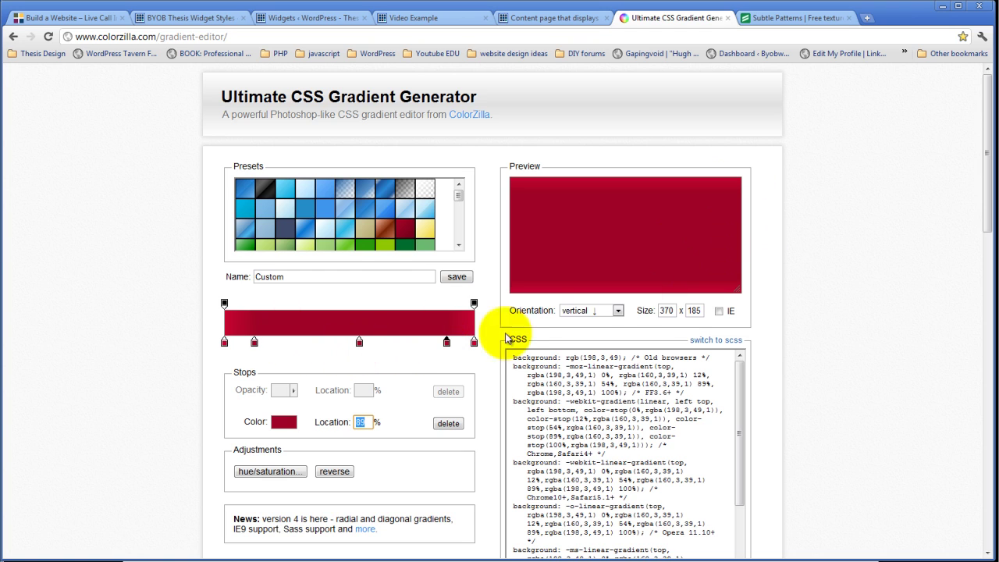
pyautogui.moveTo(359, 343); pyautogui.dragTo(371, 360)
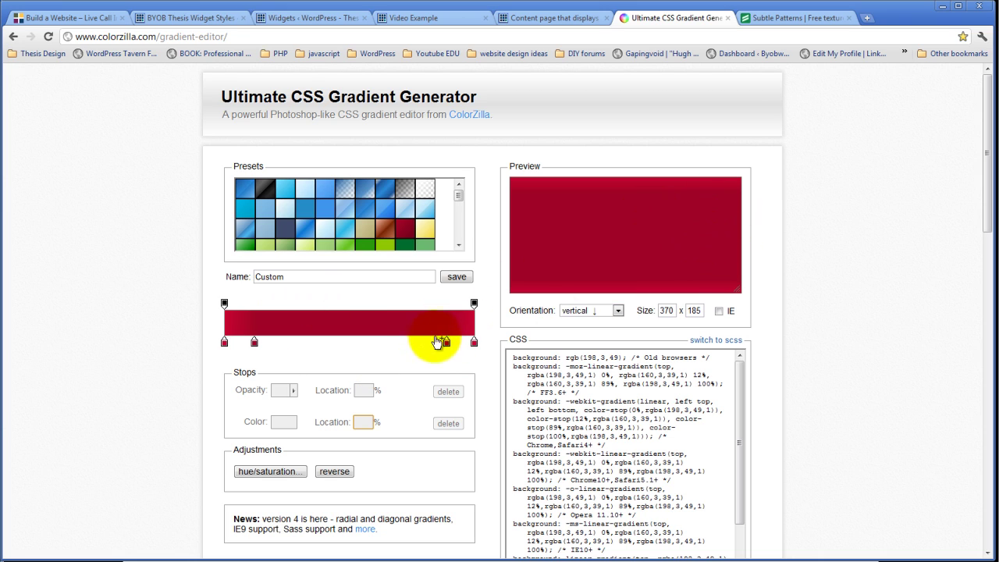
# - Select all of the generated gradient CSS code
pyautogui.scroll(-2, 355, 234)
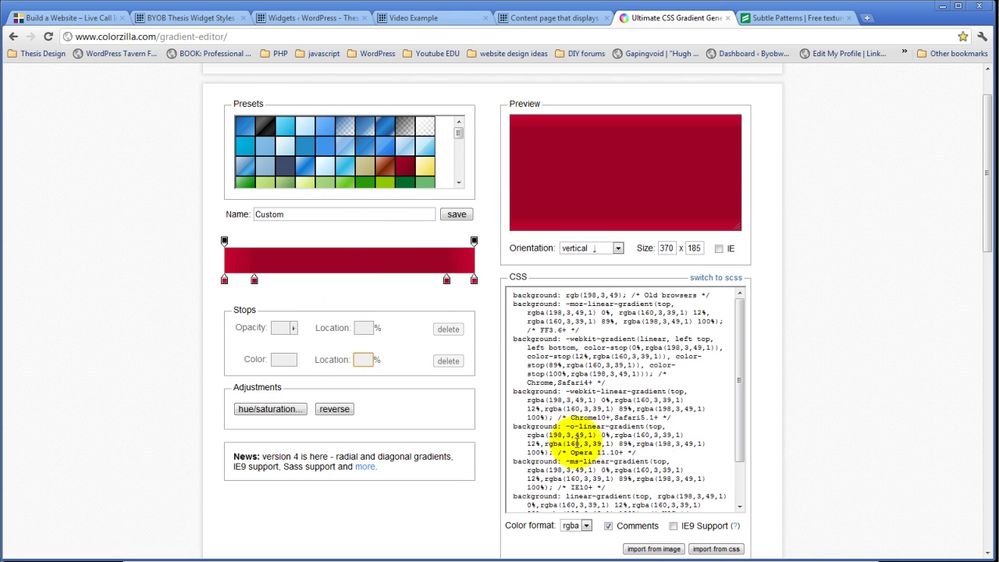
pyautogui.scroll(-5, 702, 437)
pyautogui.scroll(5, 747, 345)
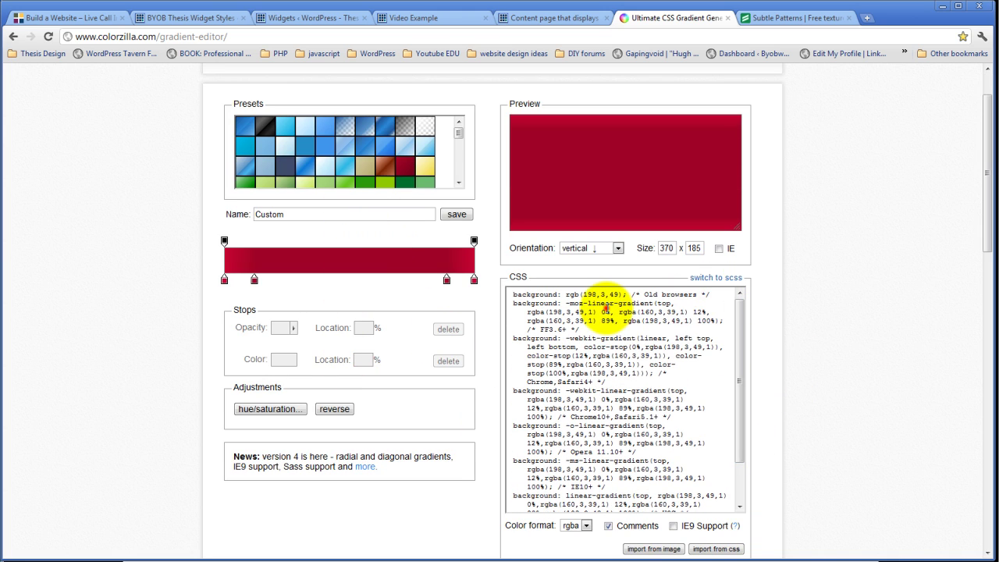
pyautogui.tripleClick(605, 308)
pyautogui.click(606, 302)
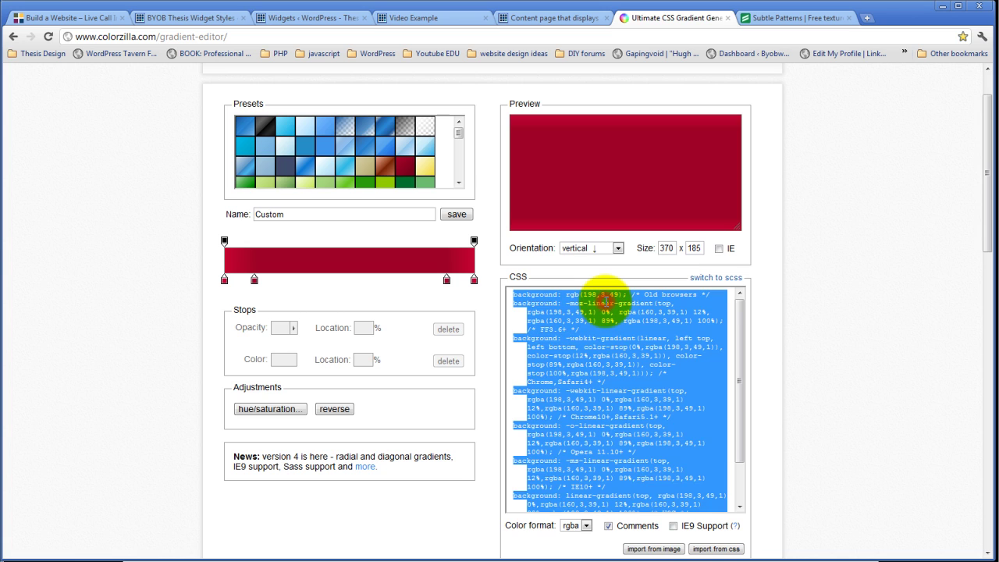
# - Paste the red gradient CSS into Style 2's Background Gradient Code box
pyautogui.click(181, 19)
pyautogui.click(156, 389)
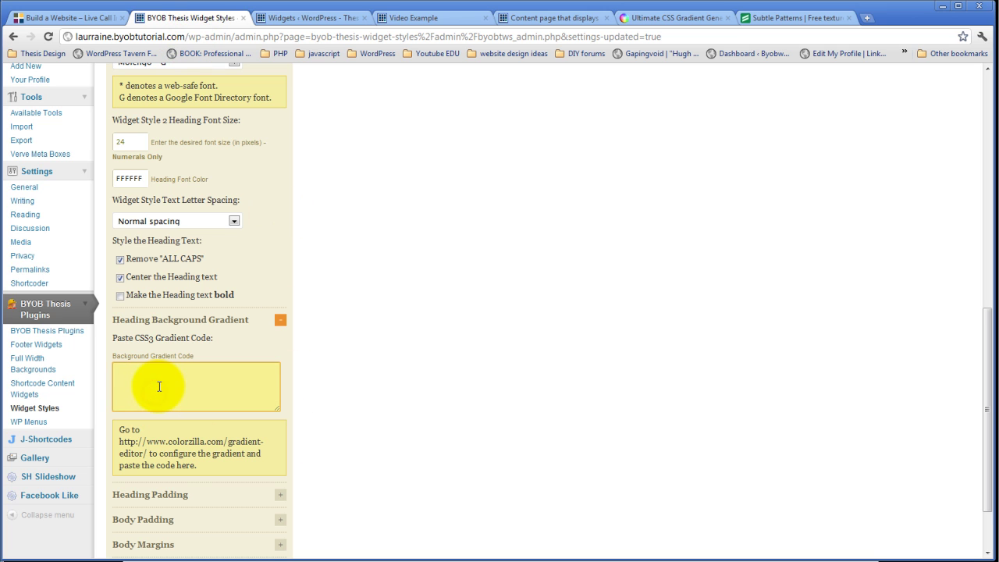
pyautogui.hotkey('ctrl', 'v')
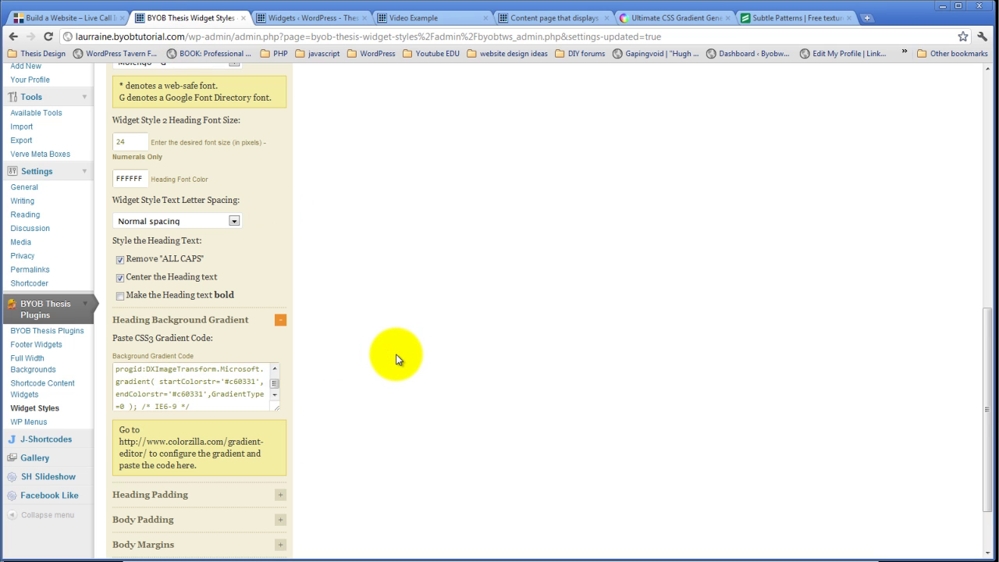
# - Set Style 2's Typical Heading Padding to 10
pyautogui.scroll(-2, 396, 359)
pyautogui.click(282, 411)
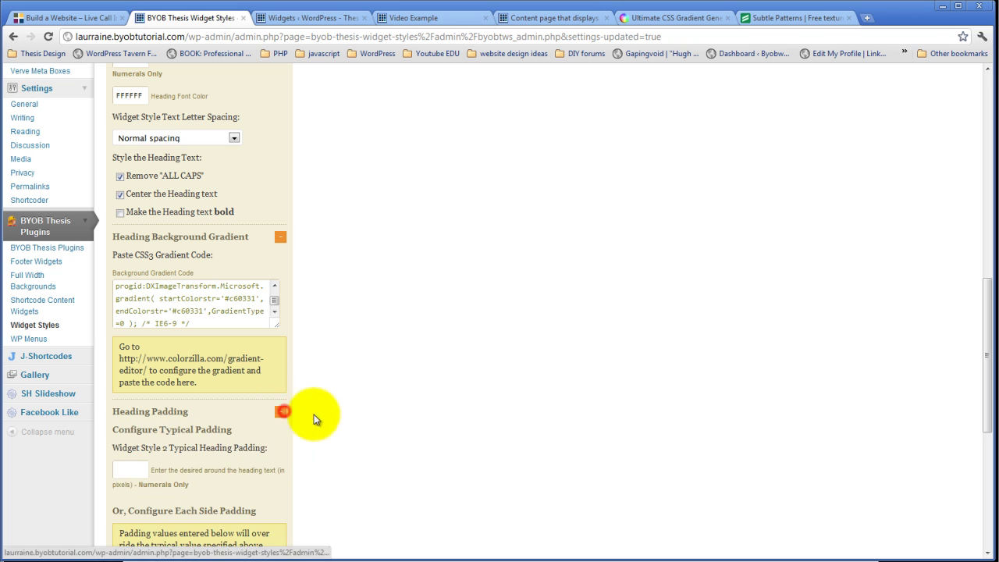
pyautogui.click(125, 468)
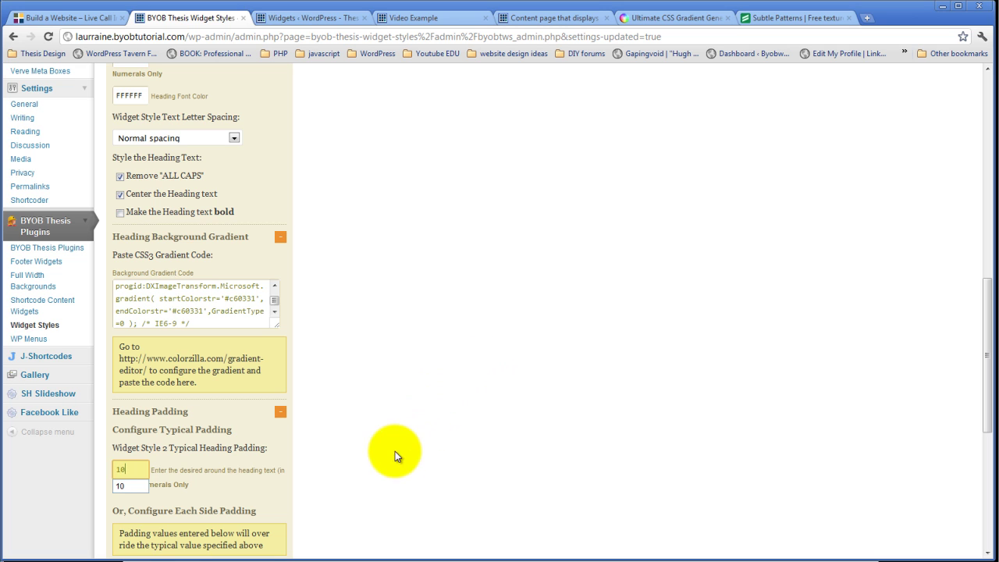
pyautogui.click(394, 451)
pyautogui.scroll(-3, 430, 422)
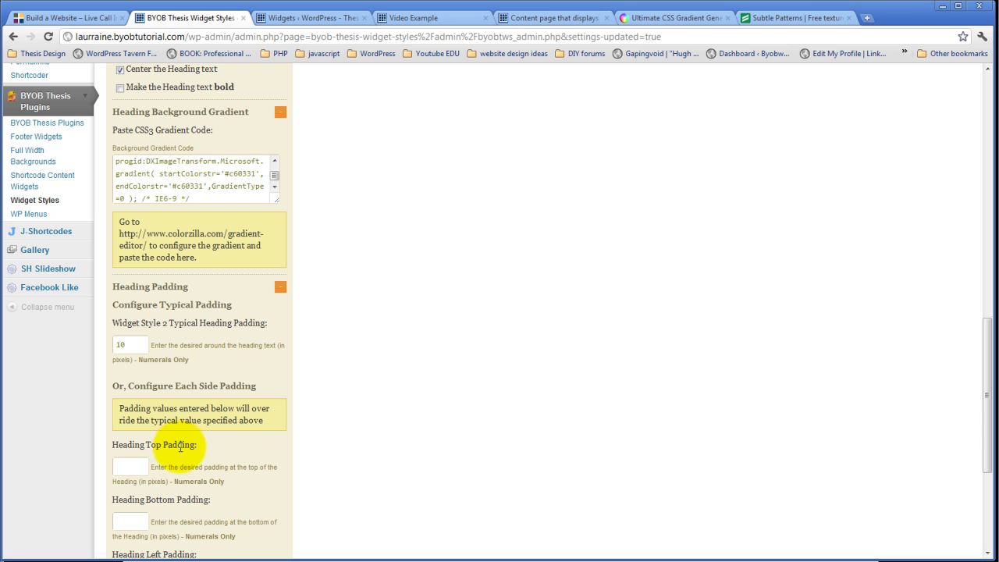
pyautogui.scroll(-6, 178, 425)
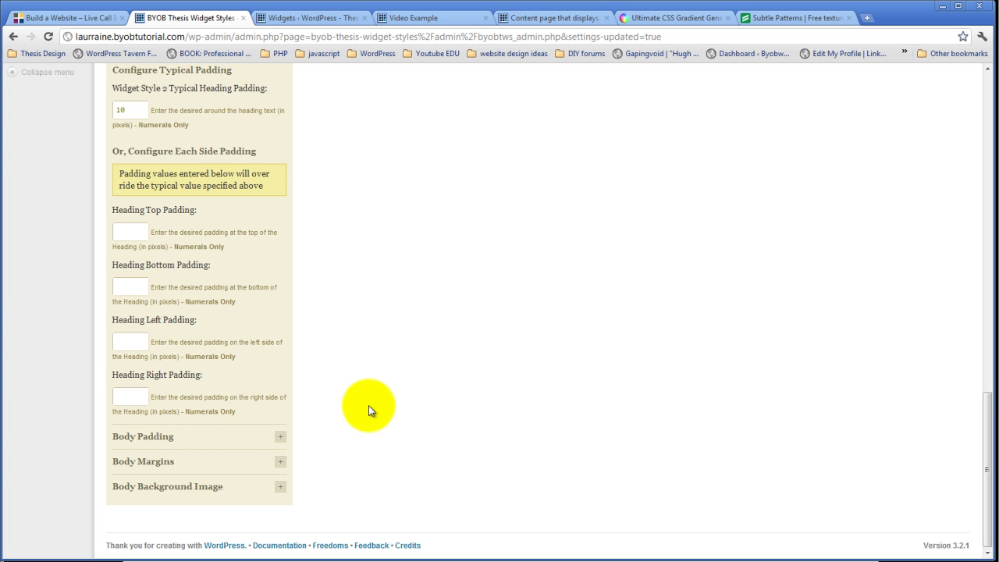
# - Save Widget Style 2's gradient and padding settings with the Big Ass Save Button
pyautogui.scroll(15, 369, 405)
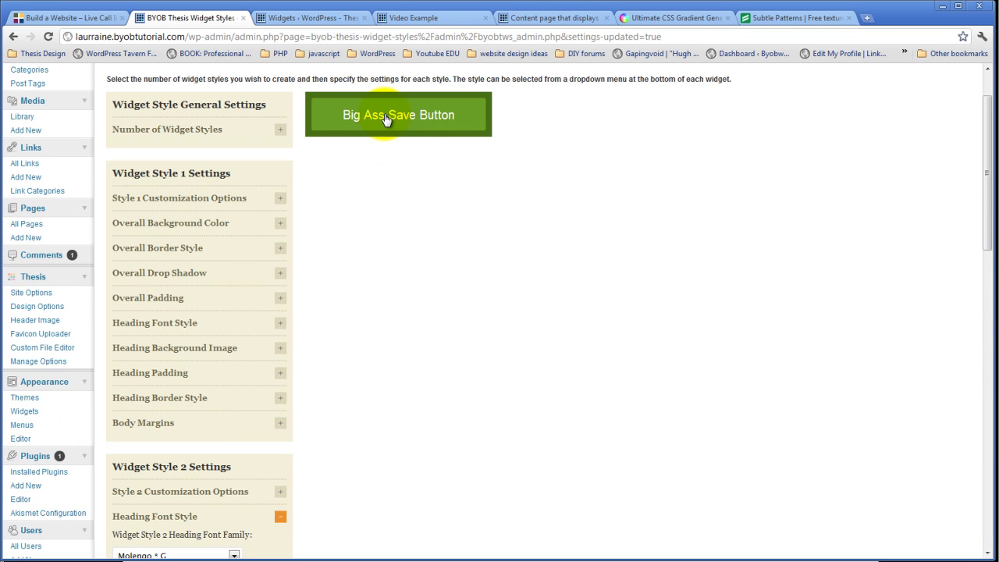
pyautogui.click(383, 115)
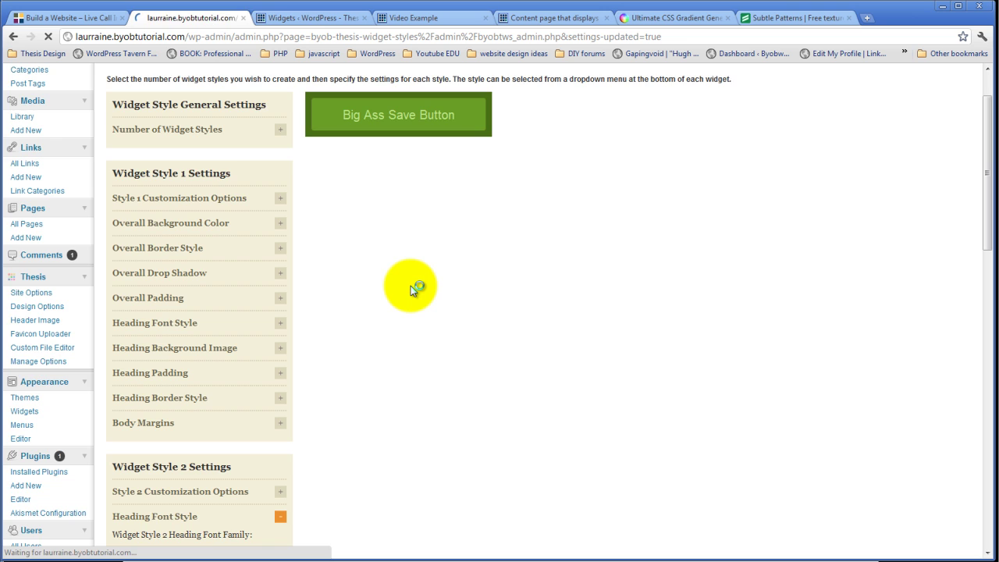
pyautogui.scroll(-2, 396, 346)
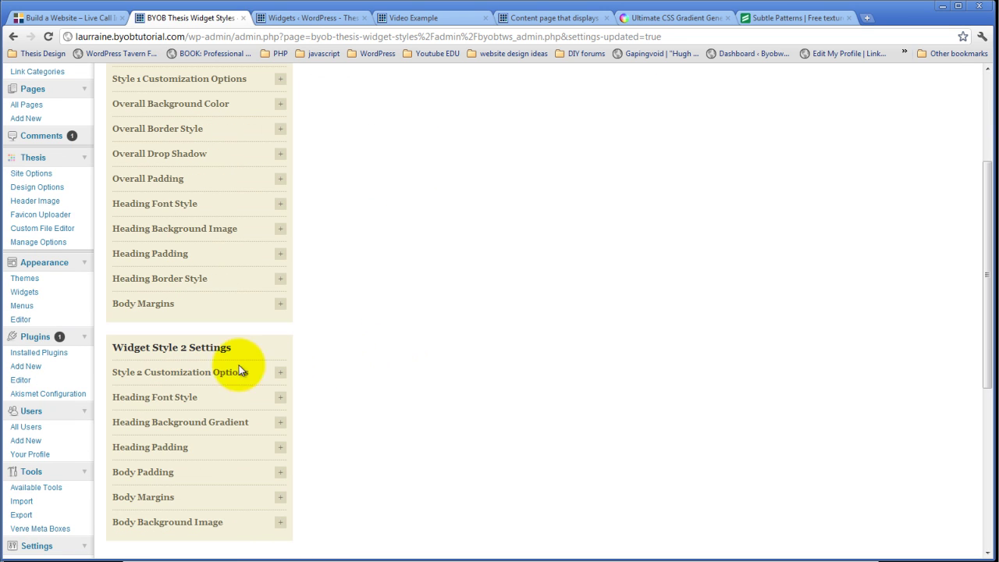
# - Apply Style 2 to the Column 2 Heading text widget, save it, and reload the content page
pyautogui.click(316, 17)
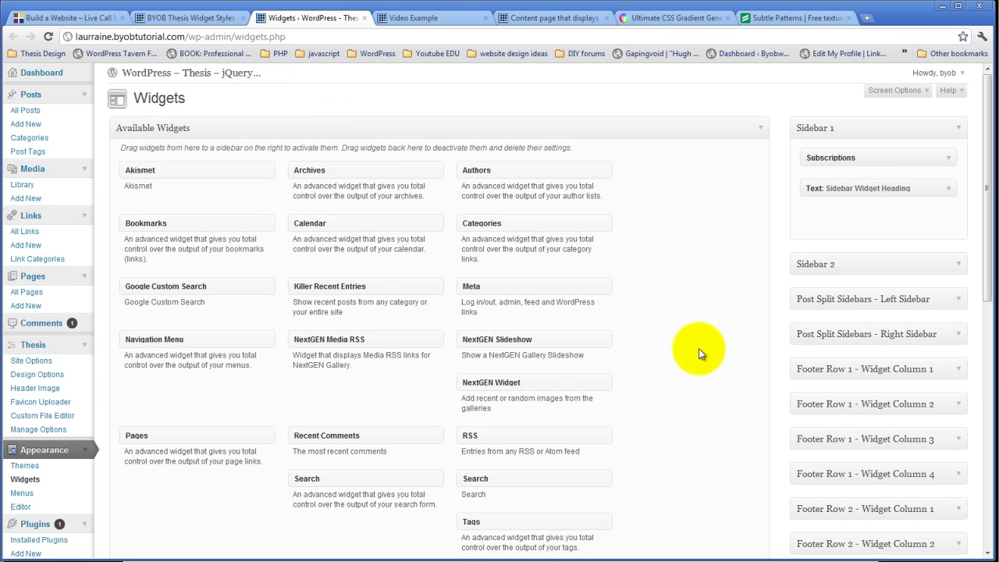
pyautogui.scroll(-6, 698, 347)
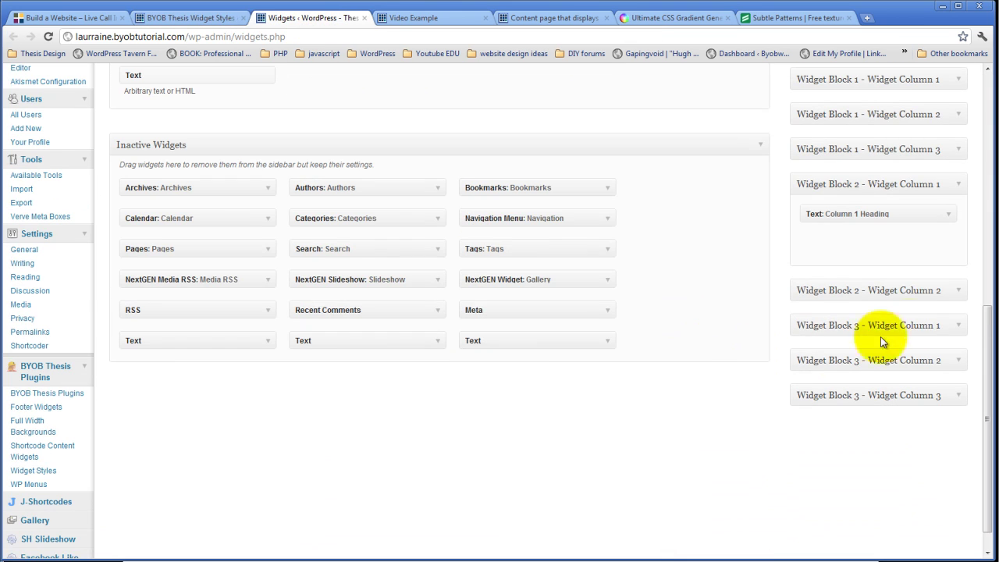
pyautogui.click(961, 291)
pyautogui.click(949, 323)
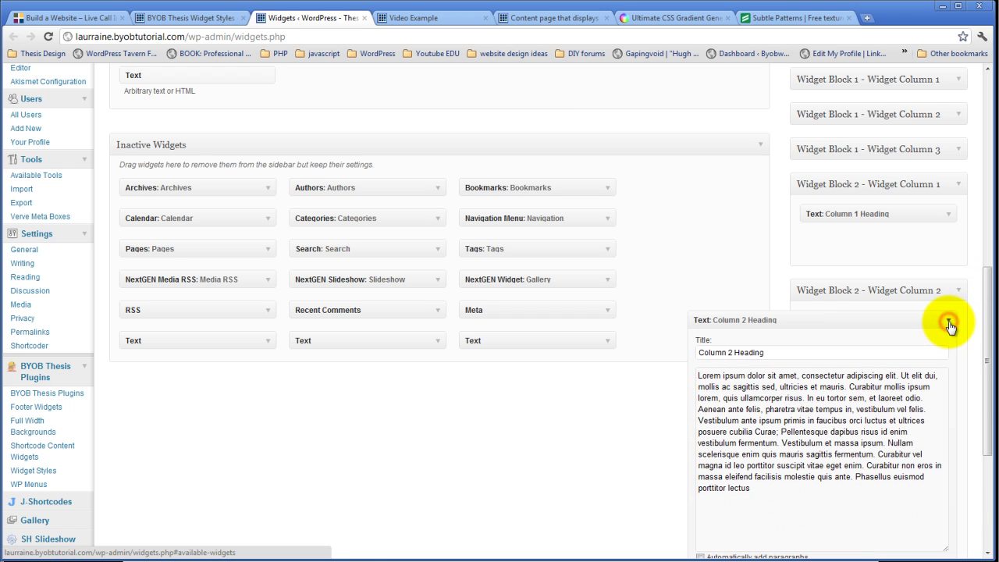
pyautogui.scroll(-2, 951, 327)
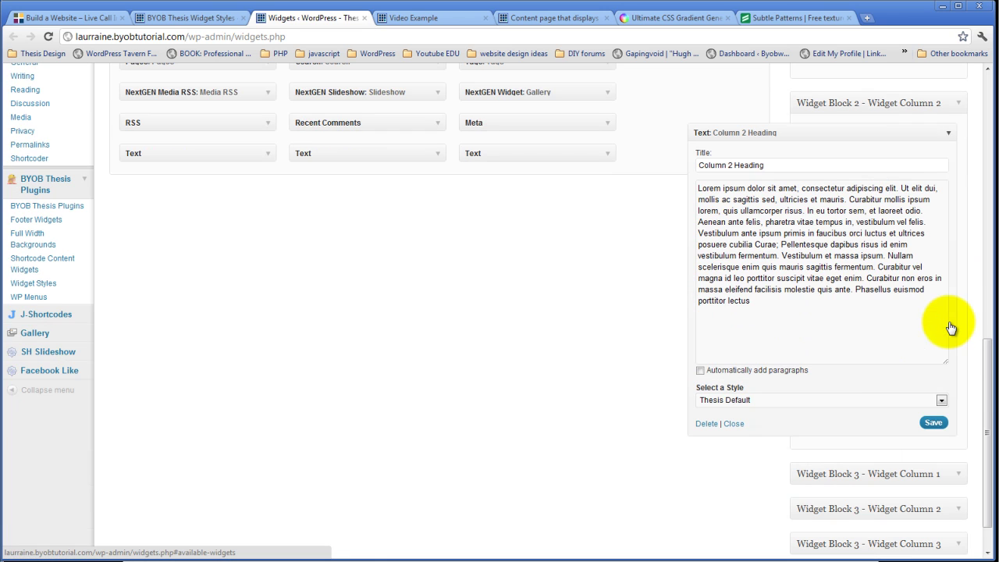
pyautogui.click(851, 399)
pyautogui.click(788, 430)
pyautogui.click(933, 422)
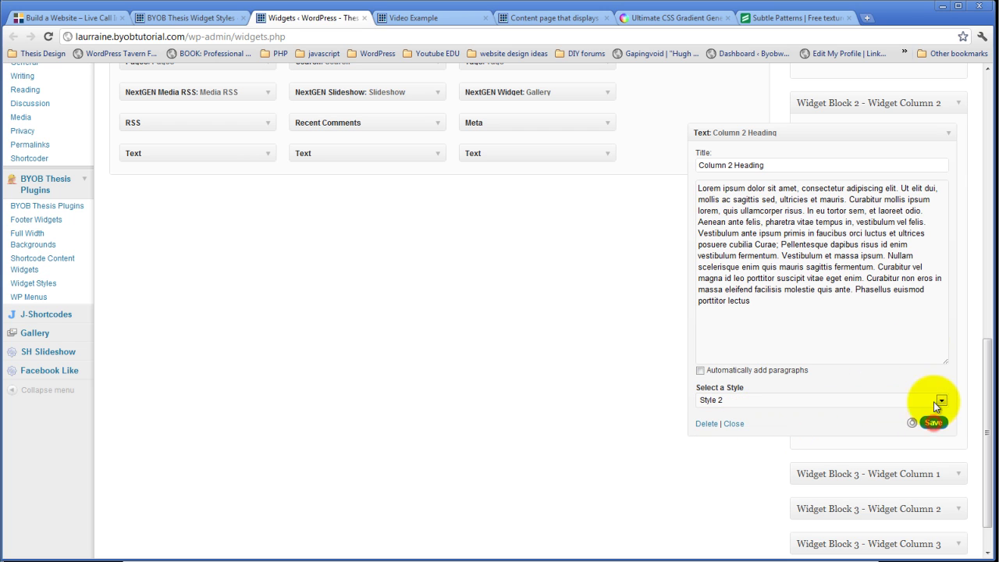
pyautogui.click(948, 137)
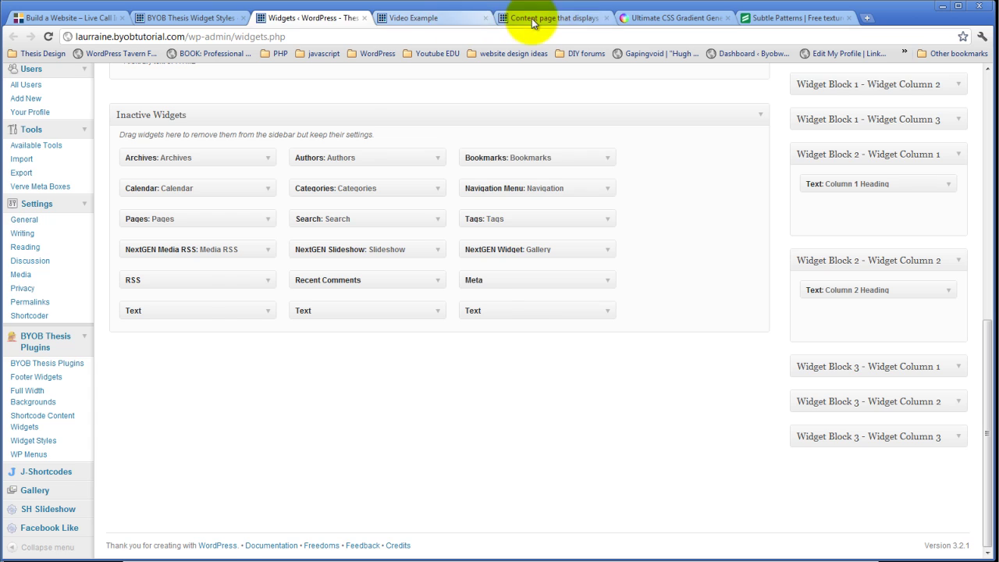
pyautogui.click(533, 22)
pyautogui.click(50, 37)
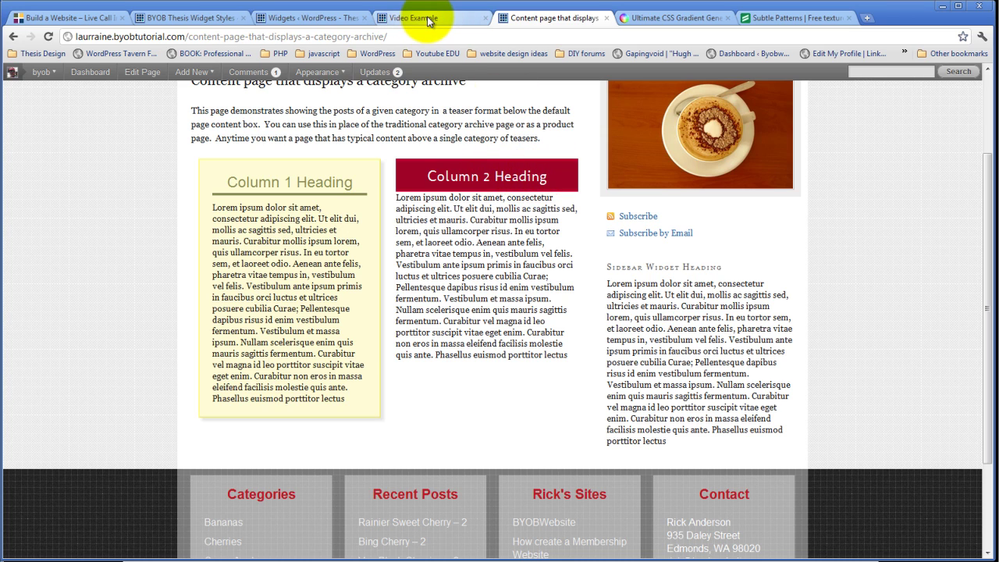
# - Return to the BYOB Thesis Widget Styles settings page
pyautogui.hotkey('ctrl', '2')
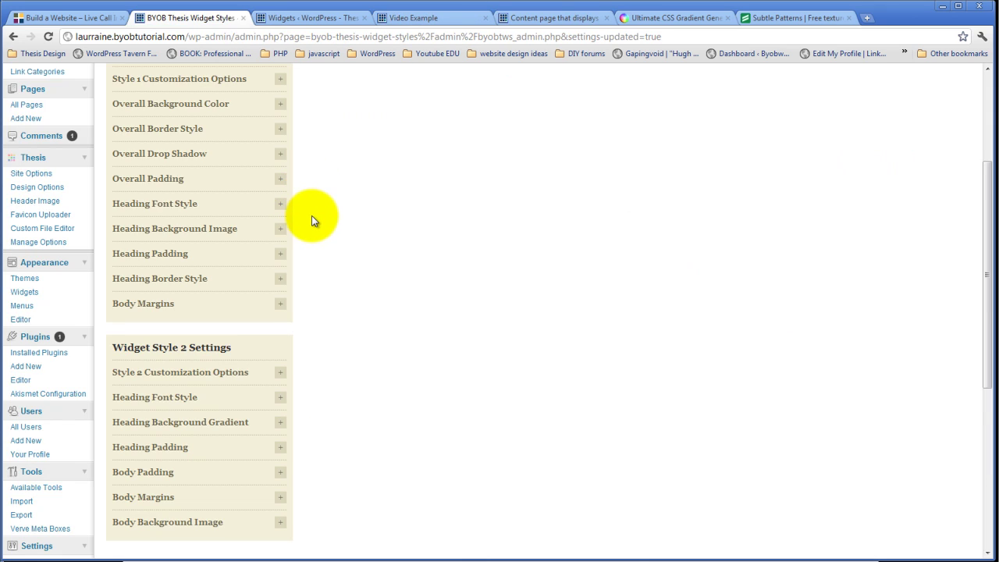
# - Change Style 2's heading font to Droid Serif, save, and check the content page
pyautogui.scroll(-2, 311, 234)
pyautogui.click(280, 334)
pyautogui.scroll(-3, 320, 319)
pyautogui.click(233, 250)
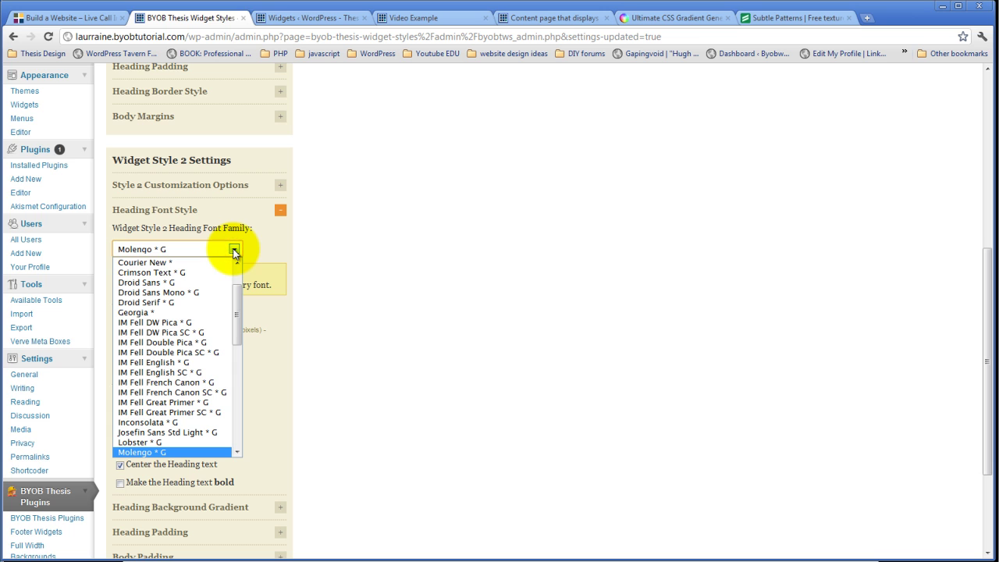
pyautogui.scroll(3, 210, 296)
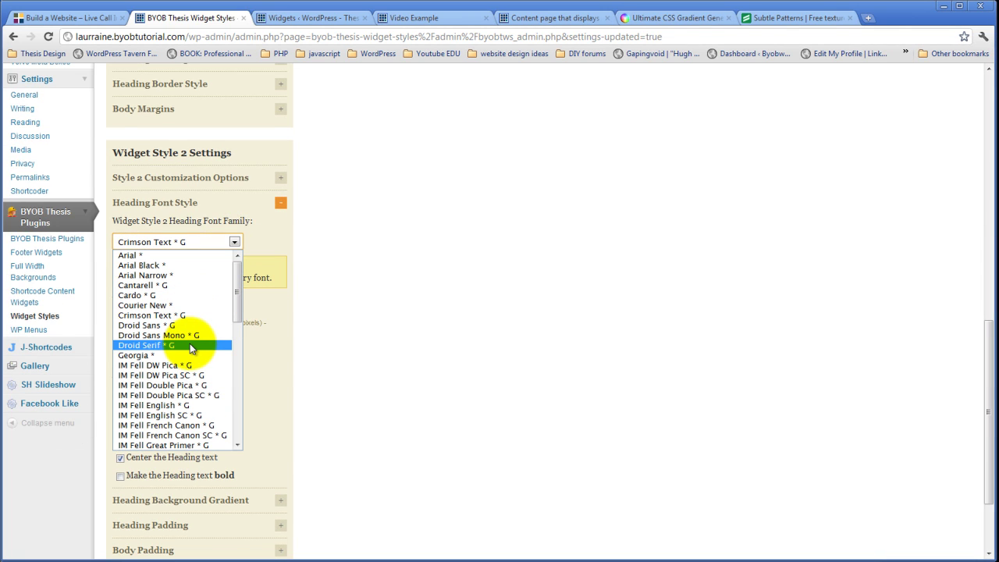
pyautogui.click(190, 345)
pyautogui.scroll(10, 351, 319)
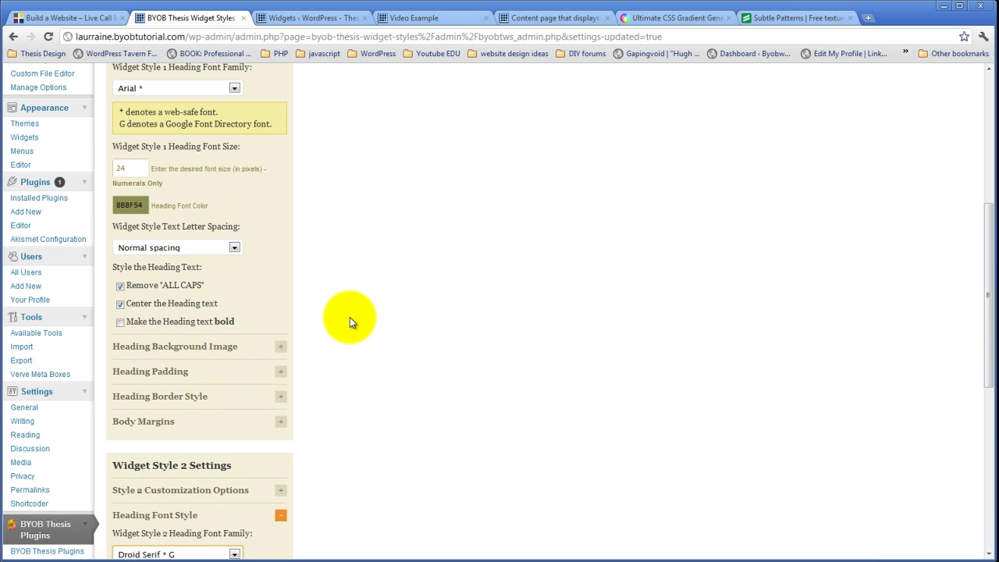
pyautogui.scroll(2, 385, 179)
pyautogui.click(390, 152)
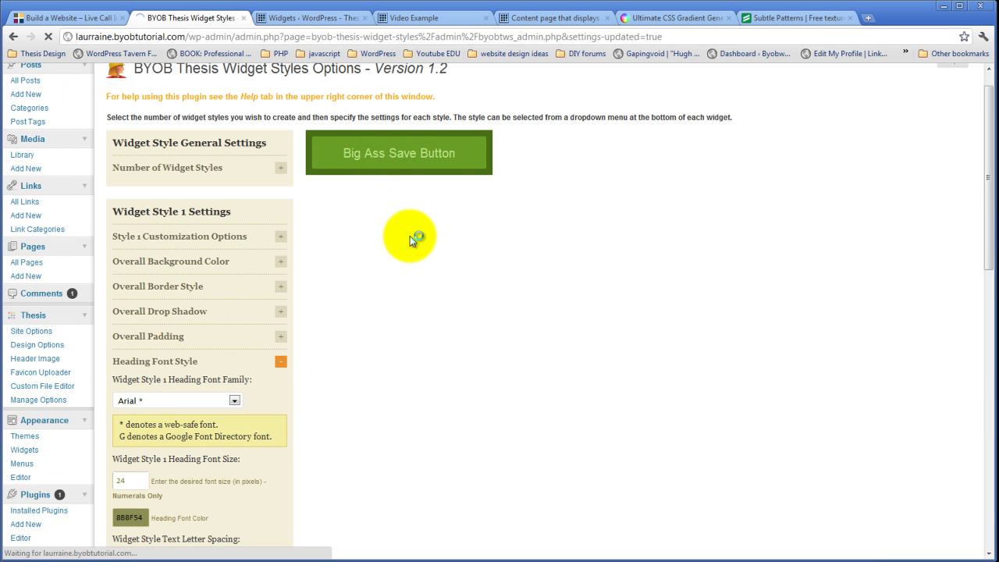
pyautogui.click(509, 17)
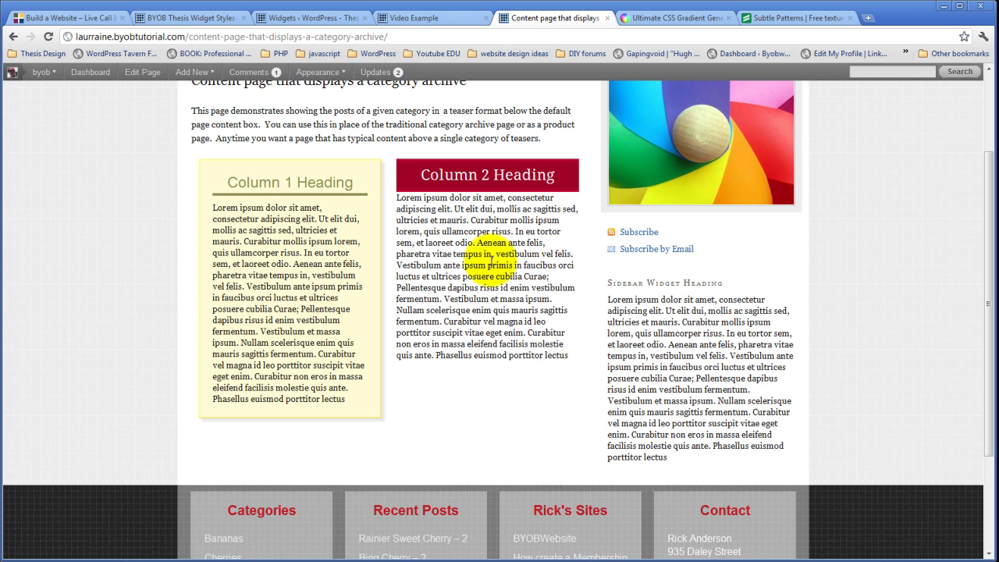
# - Browse Subtle Patterns textures and compare them with the Column 2 area on the content page
pyautogui.click(802, 18)
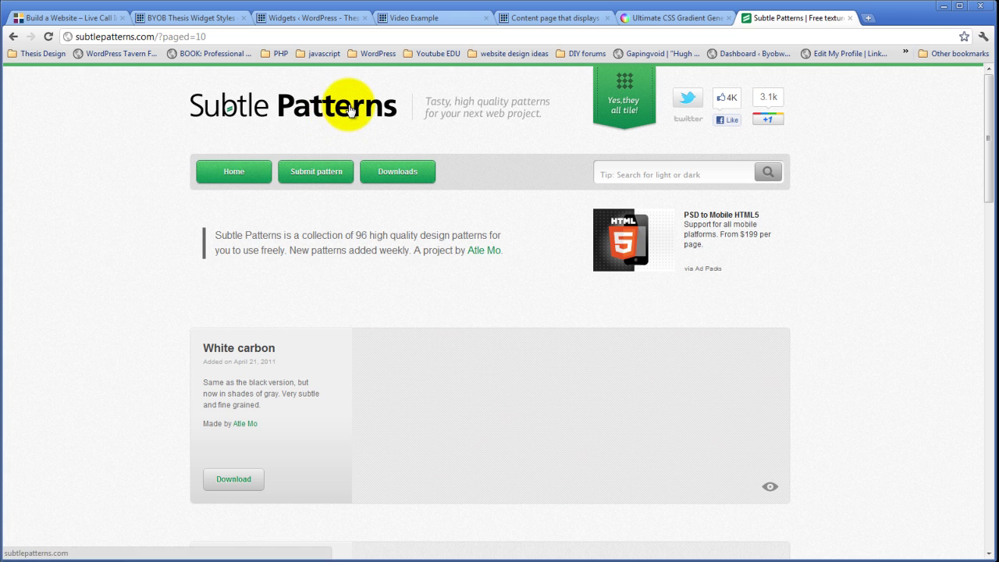
pyautogui.scroll(-3, 350, 110)
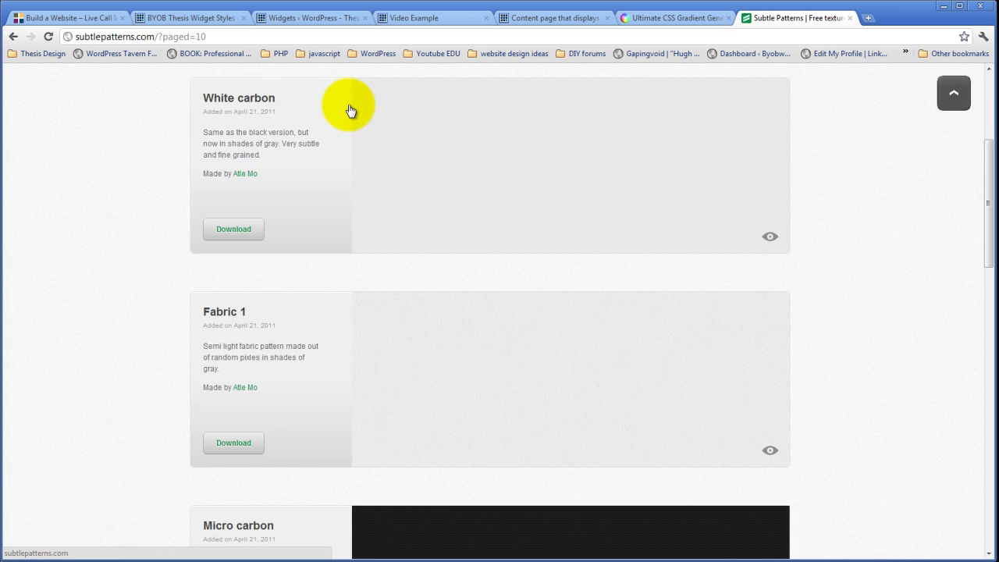
pyautogui.scroll(2, 350, 110)
pyautogui.scroll(-2, 331, 144)
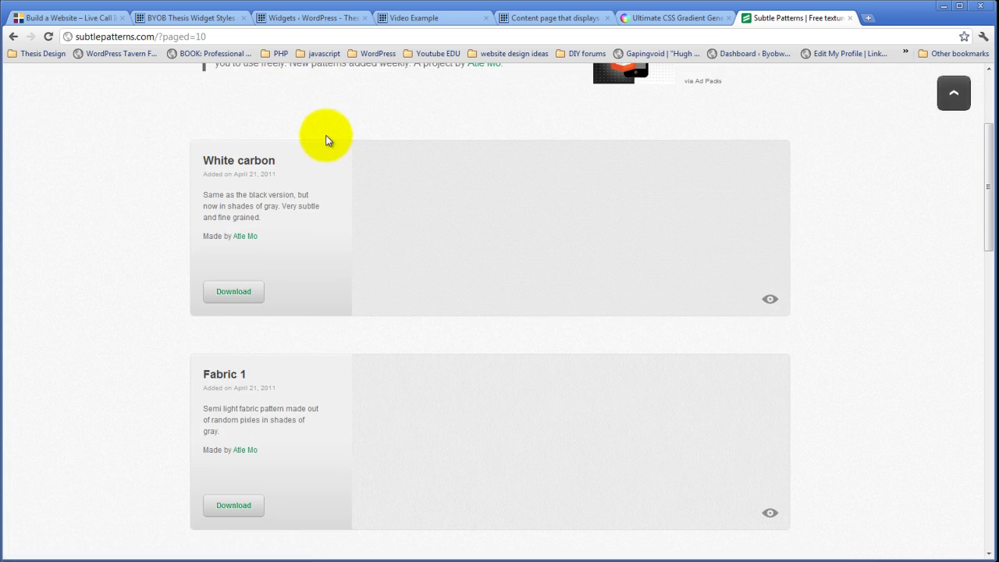
pyautogui.scroll(-4, 327, 140)
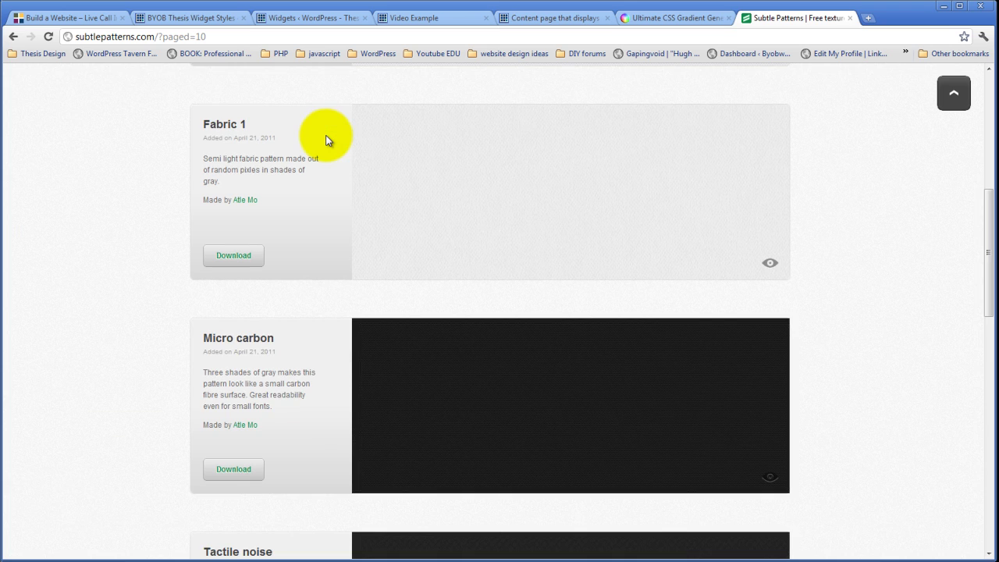
pyautogui.scroll(-4, 326, 140)
pyautogui.scroll(8, 326, 141)
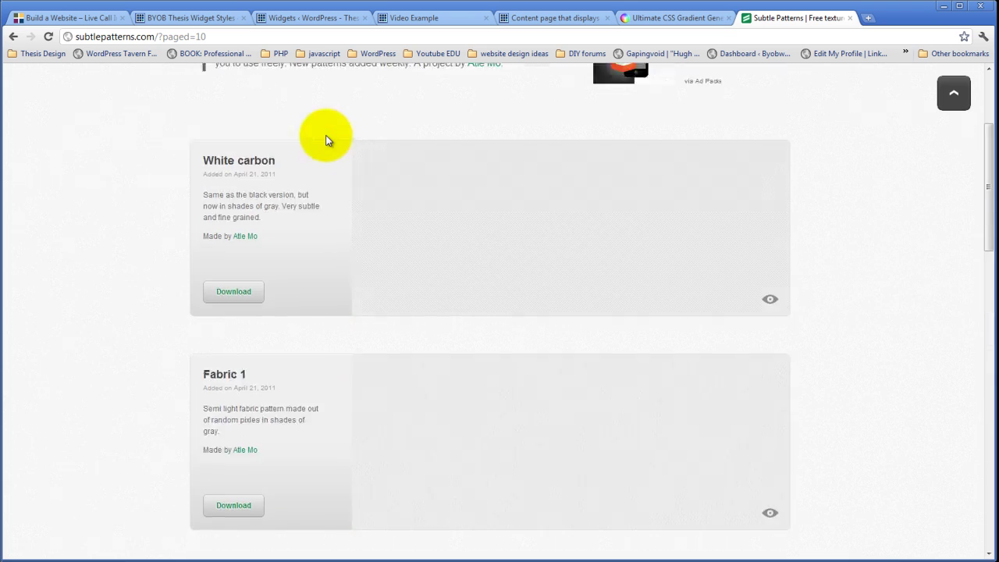
pyautogui.scroll(1, 326, 141)
pyautogui.click(551, 17)
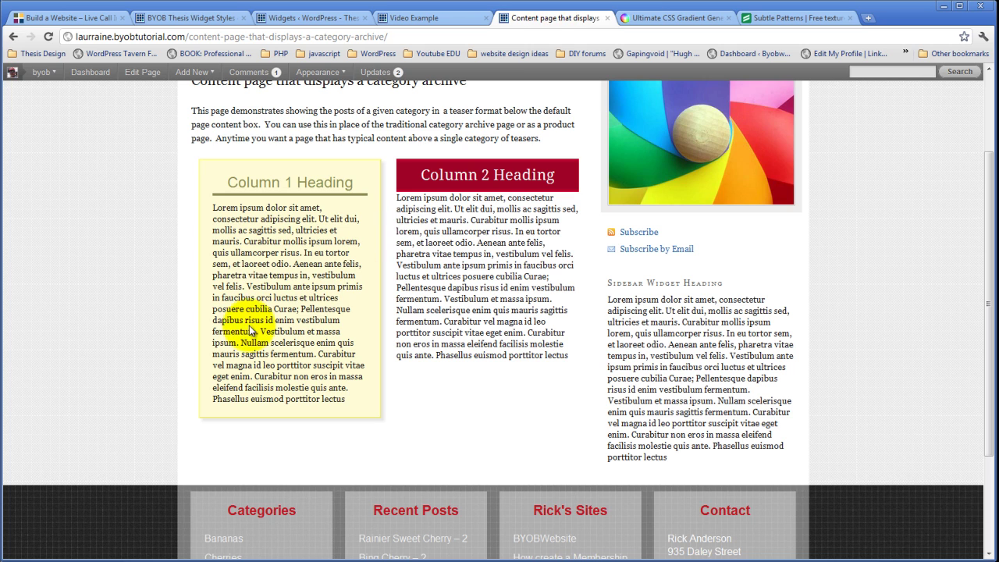
pyautogui.scroll(2, 160, 276)
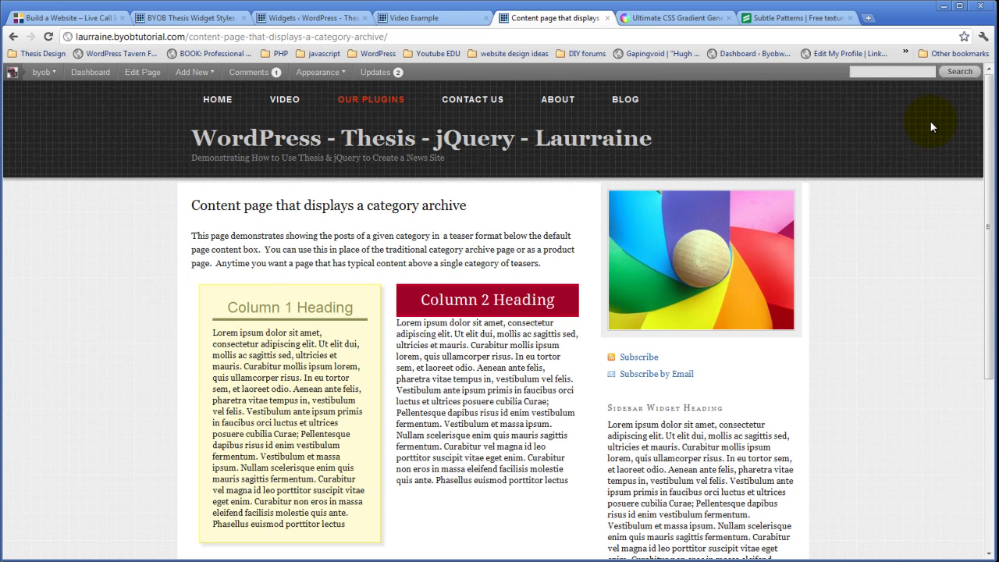
pyautogui.scroll(-2, 108, 299)
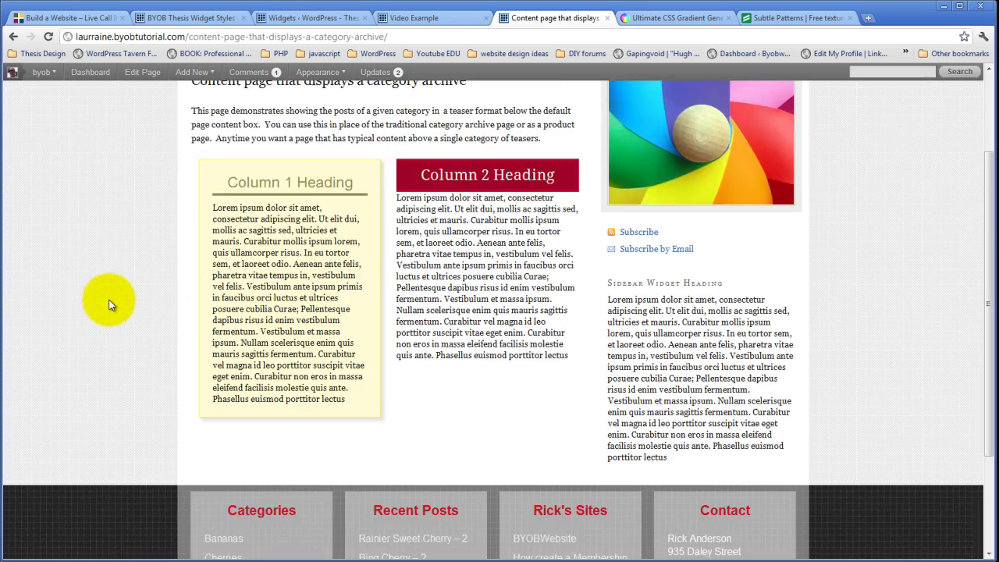
pyautogui.scroll(-2, 107, 299)
pyautogui.scroll(4, 111, 340)
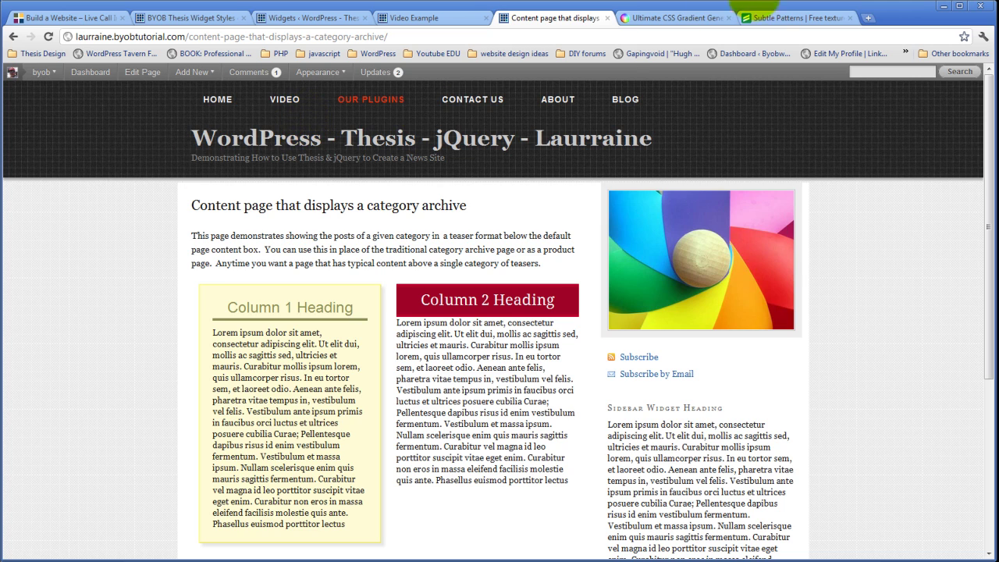
# - Download the Fabric 1 pattern image and return to the Widget Styles options page
pyautogui.click(773, 16)
pyautogui.moveTo(413, 259)
pyautogui.scroll(-3, 114, 220)
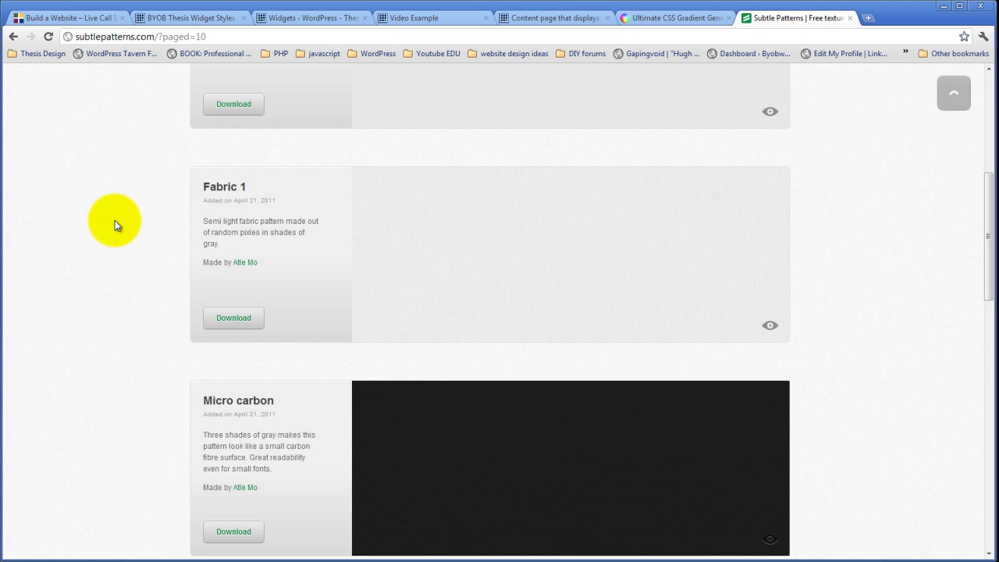
pyautogui.scroll(-2, 118, 297)
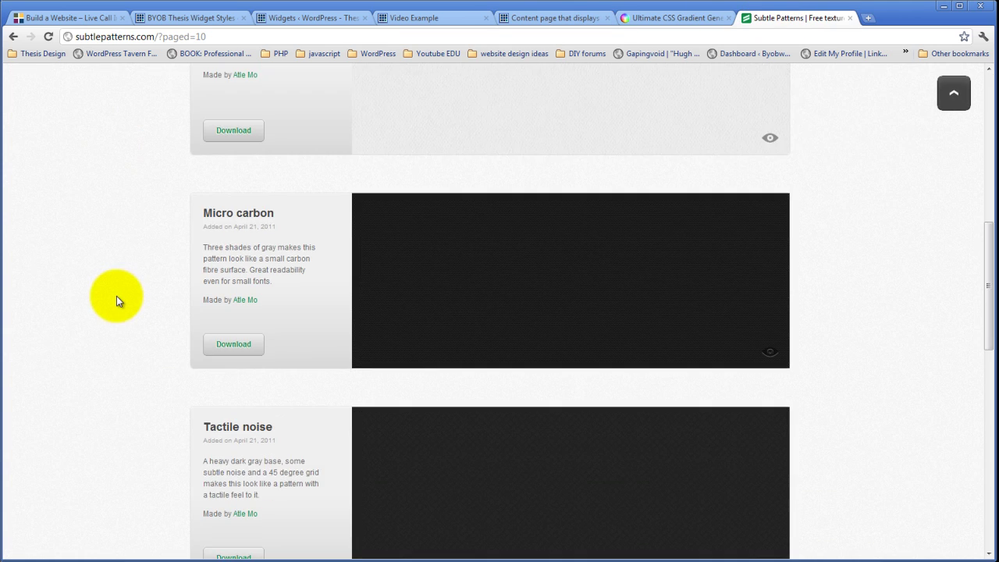
pyautogui.scroll(3, 116, 296)
pyautogui.moveTo(529, 248)
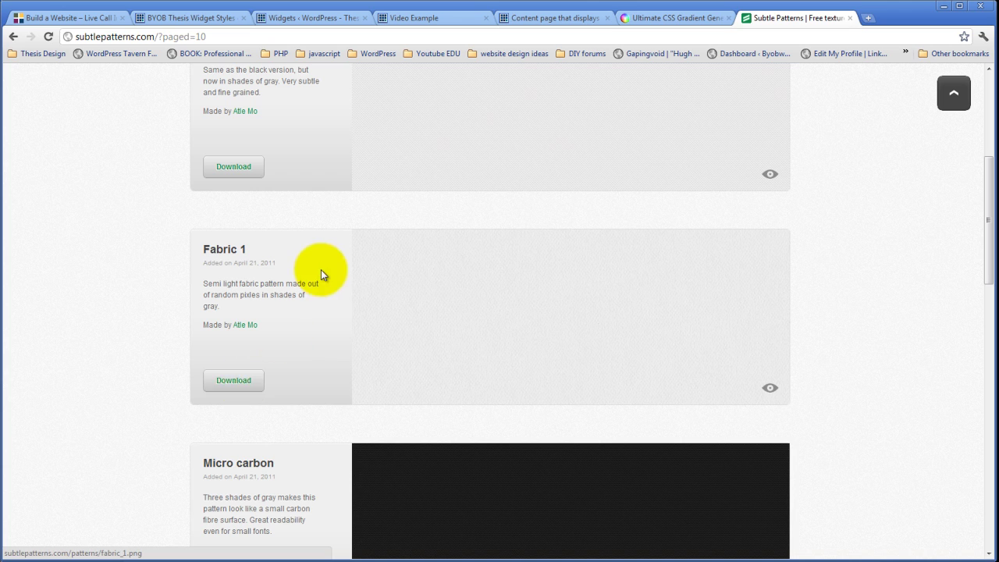
pyautogui.click(232, 381)
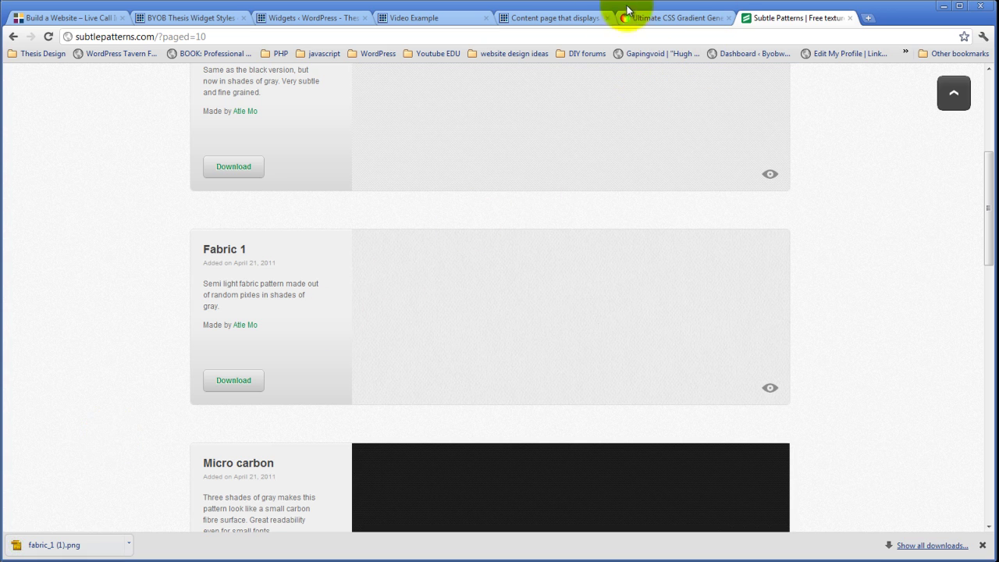
pyautogui.click(326, 17)
pyautogui.click(208, 16)
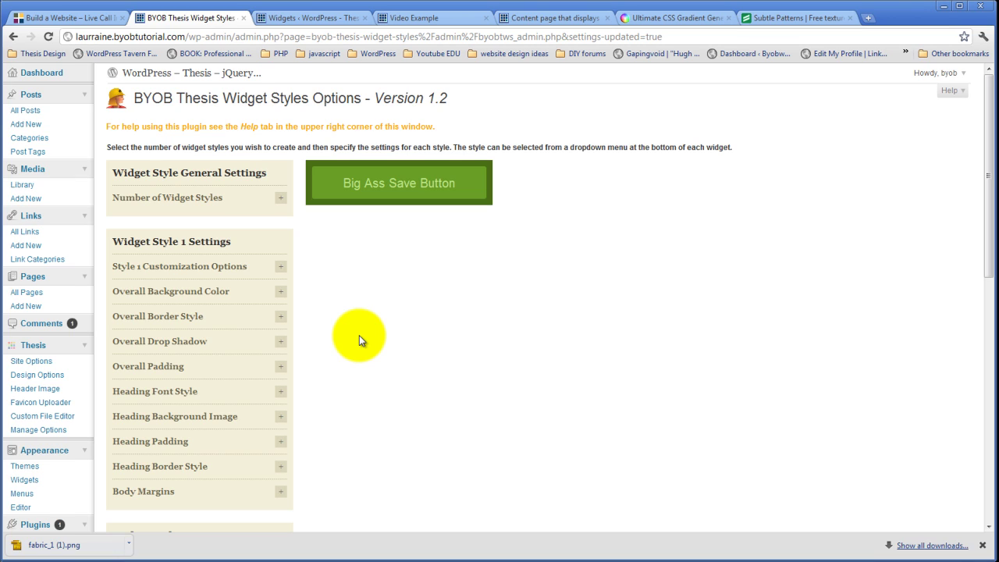
# - Select the full file URL on fabric_1's Edit Media page, then go back to Widget Styles
pyautogui.click(320, 17)
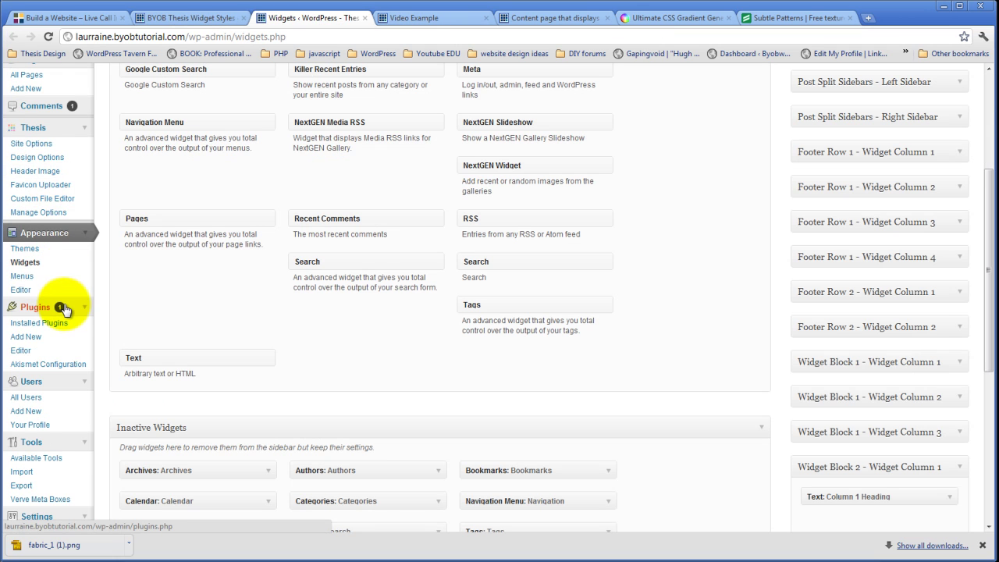
pyautogui.scroll(3, 67, 316)
pyautogui.click(22, 184)
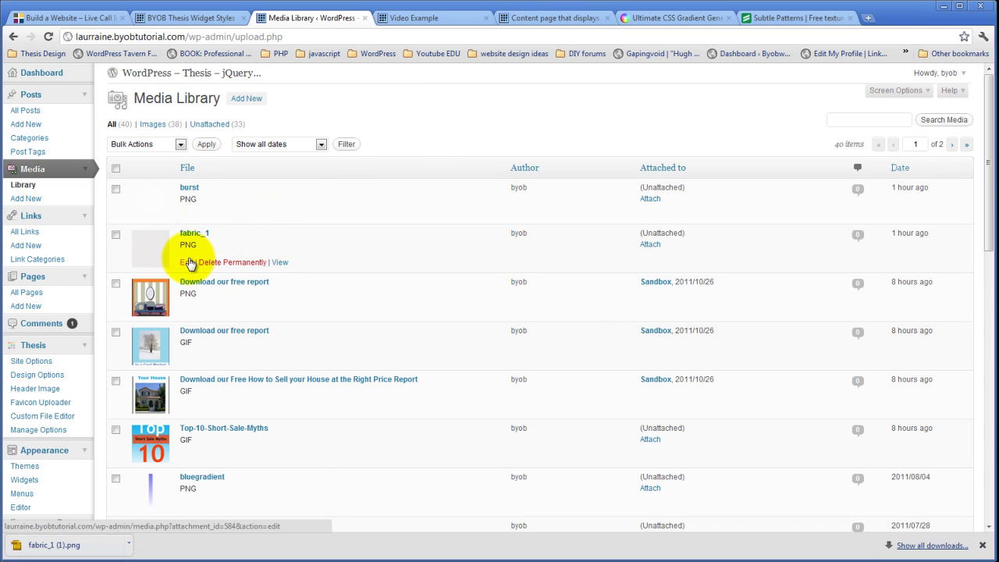
pyautogui.click(187, 262)
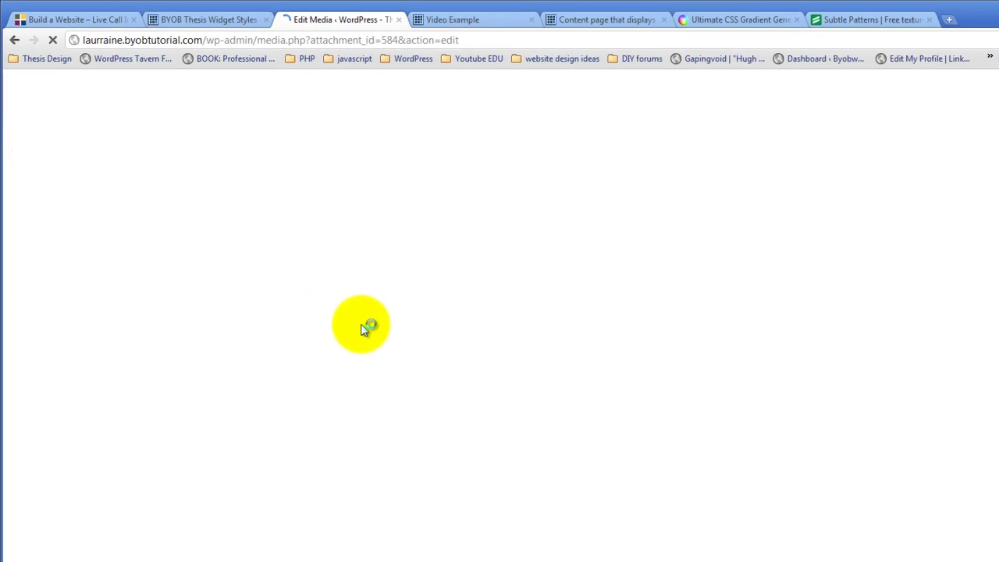
pyautogui.click(380, 441)
pyautogui.tripleClick(435, 499)
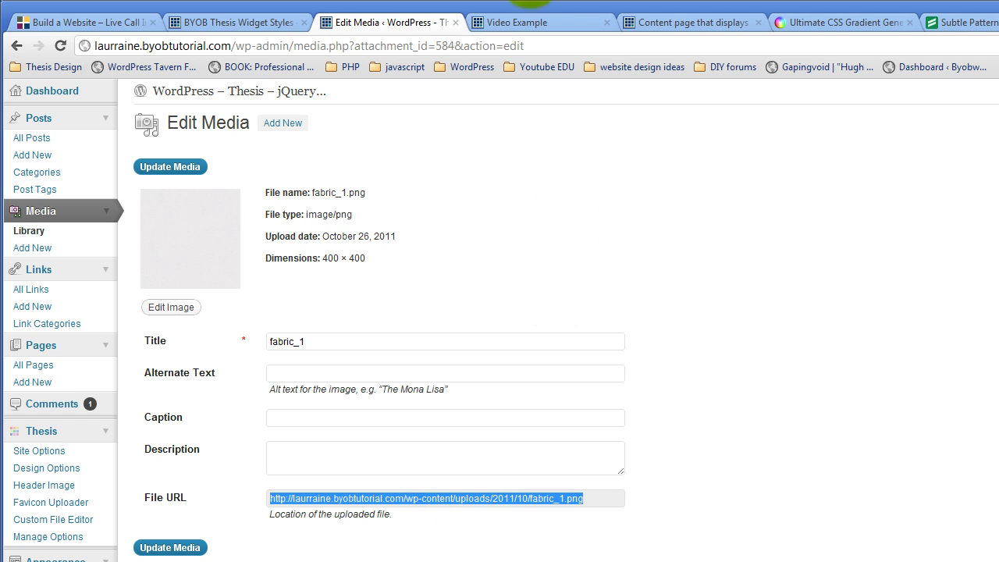
pyautogui.click(233, 22)
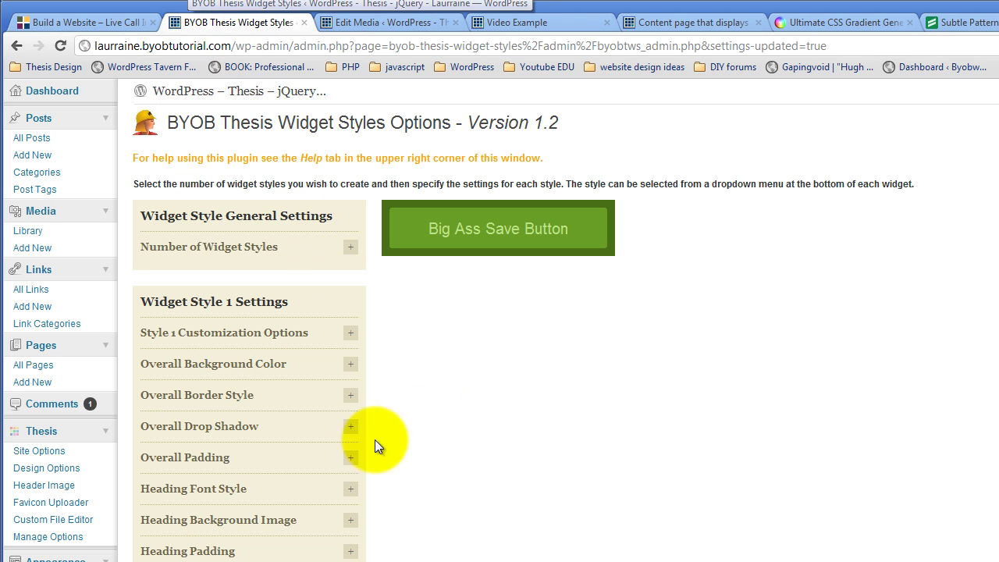
# - Use the fabric_1.png URL as Widget Style 2's body background image, repeating in X and Y
pyautogui.scroll(-4, 492, 538)
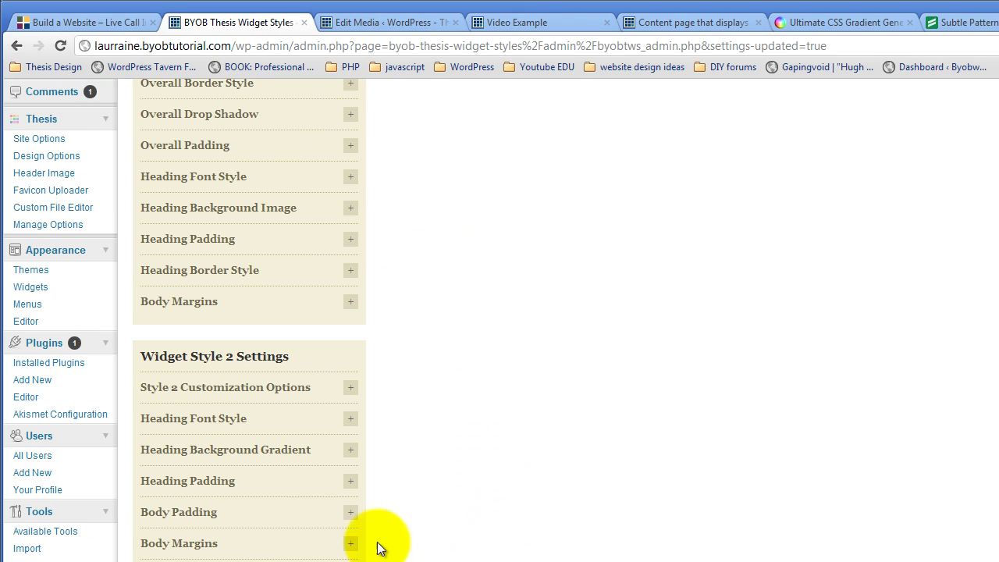
pyautogui.scroll(-2, 312, 530)
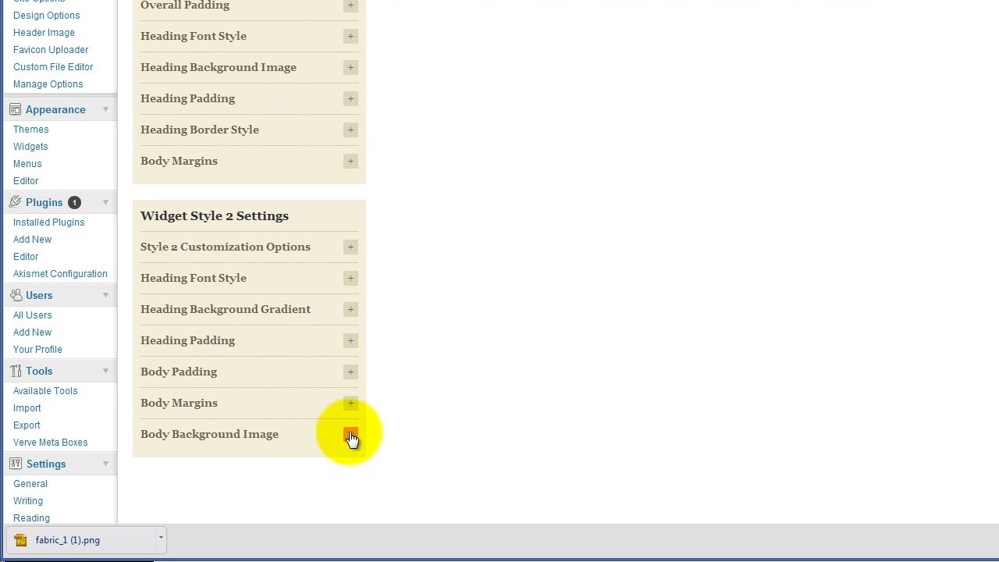
pyautogui.click(348, 433)
pyautogui.scroll(-4, 566, 310)
pyautogui.click(192, 173)
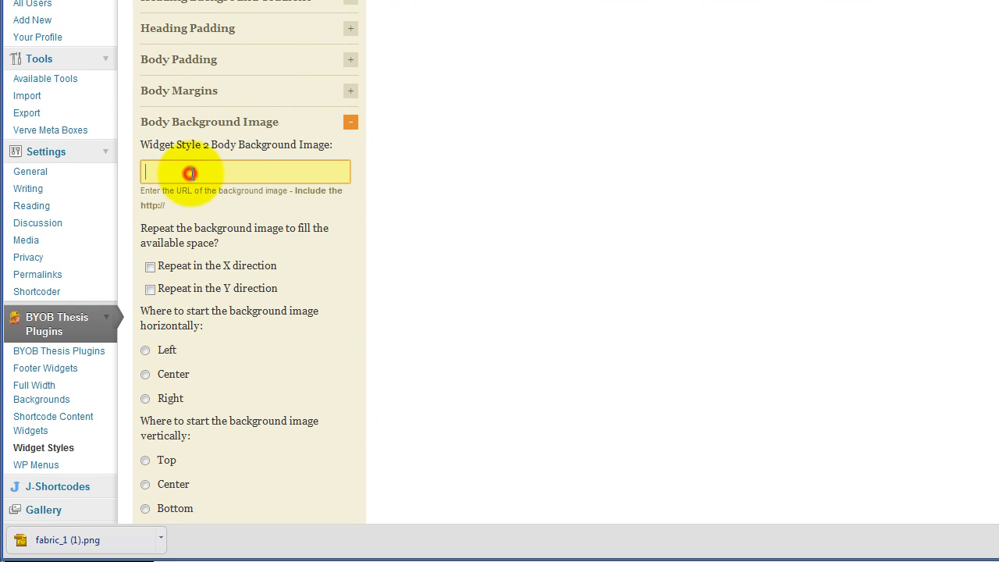
pyautogui.click(194, 178)
pyautogui.click(434, 128)
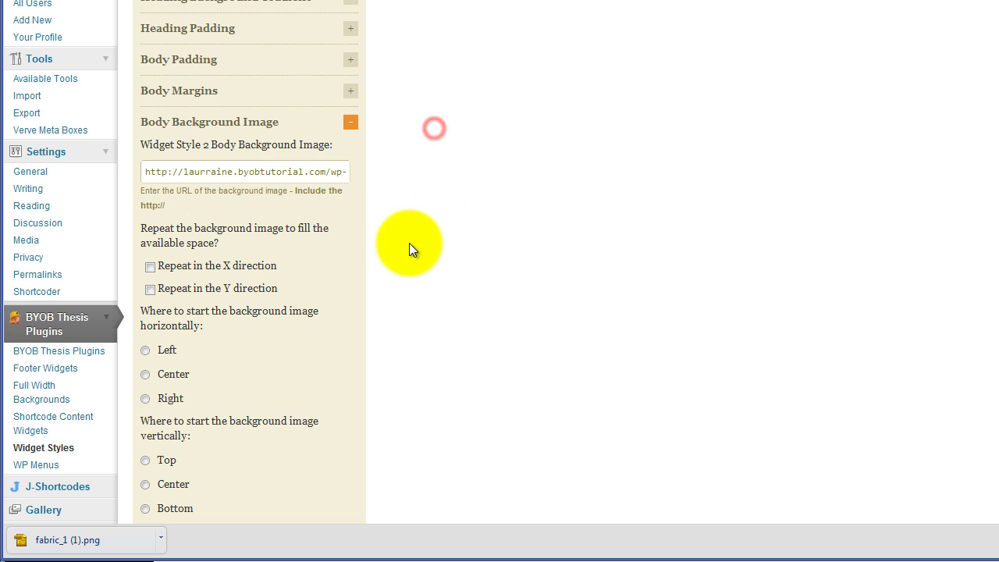
pyautogui.click(151, 267)
pyautogui.click(151, 290)
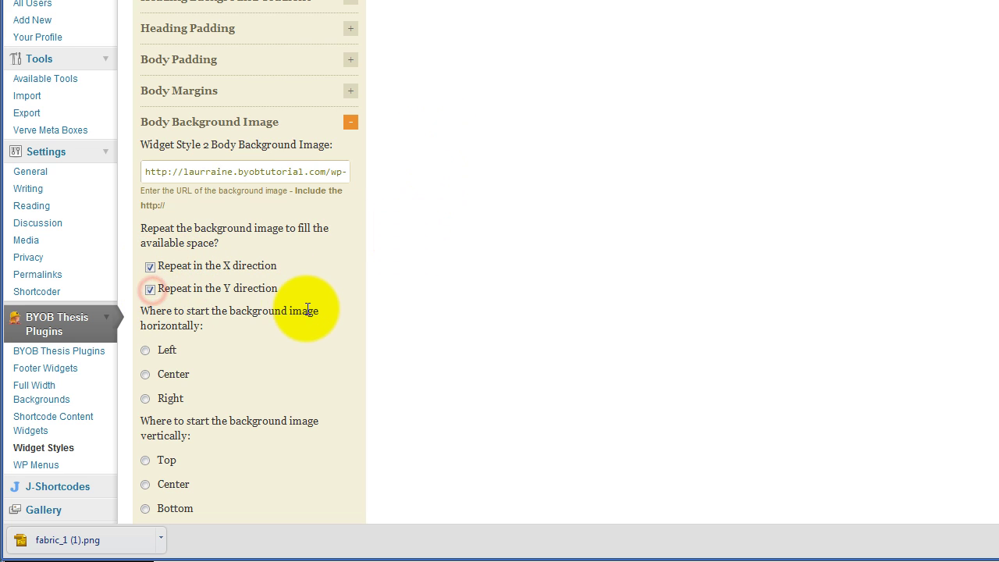
pyautogui.scroll(-3, 310, 316)
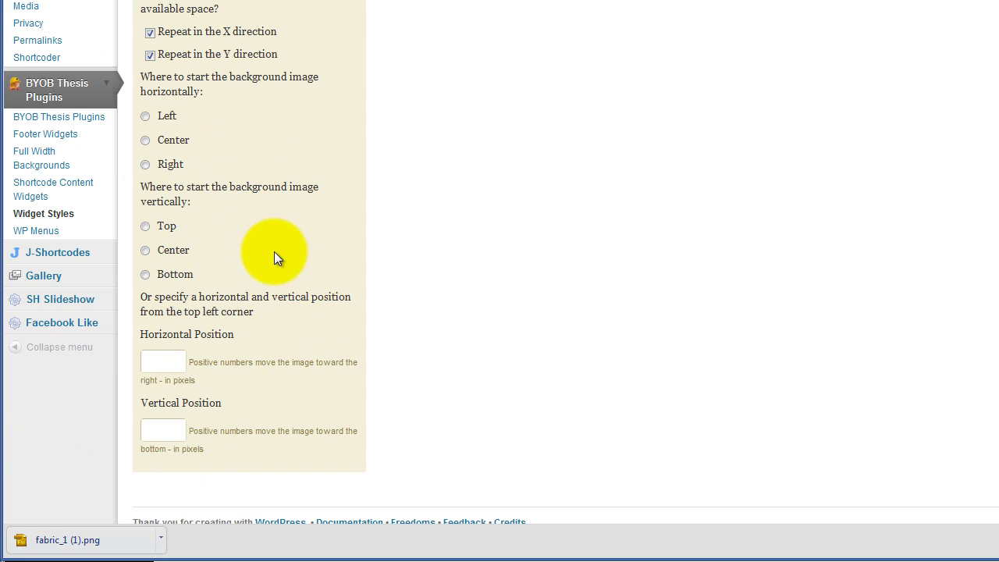
# - Set Widget Style 2's typical body padding to 20
pyautogui.scroll(2, 277, 280)
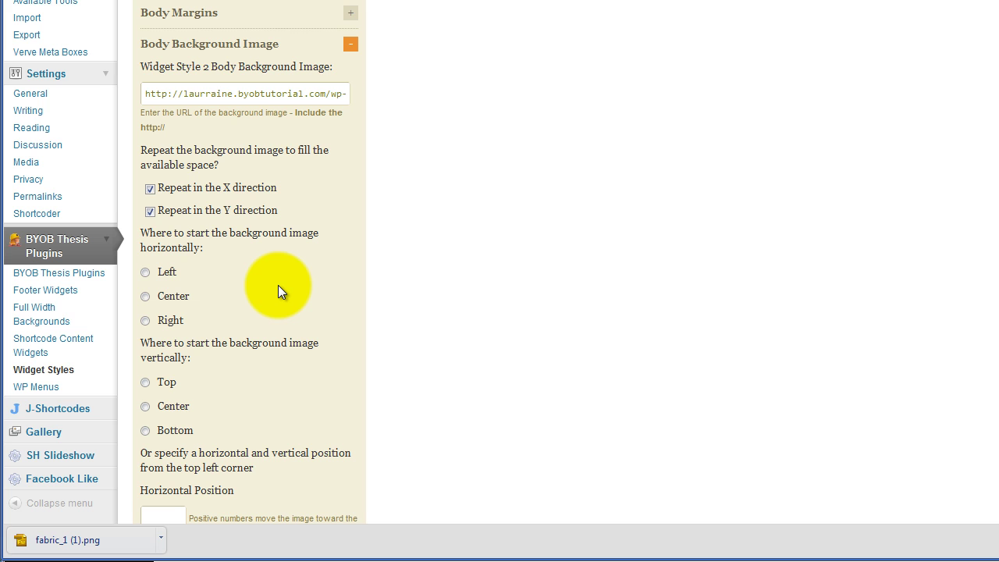
pyautogui.scroll(2, 278, 285)
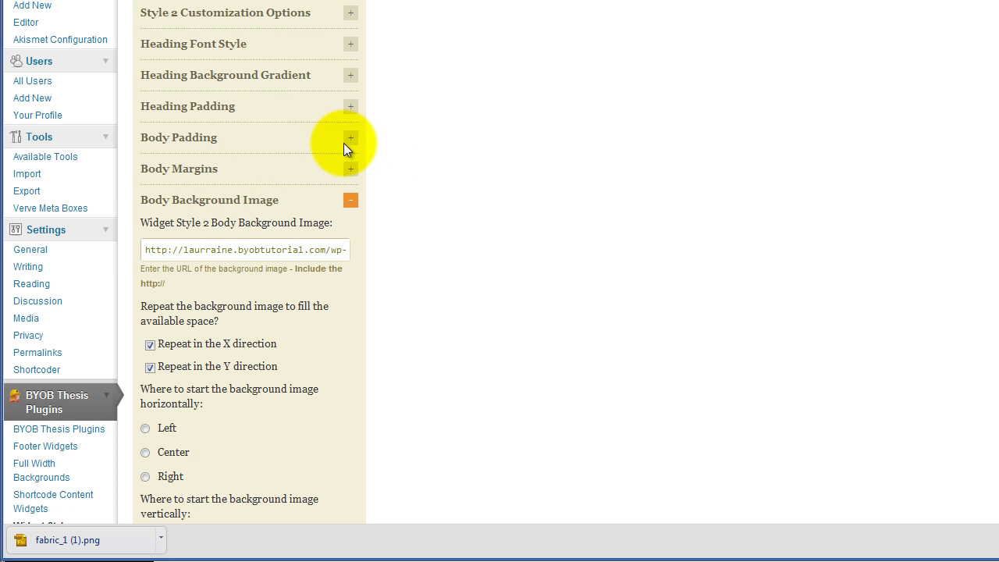
pyautogui.click(349, 139)
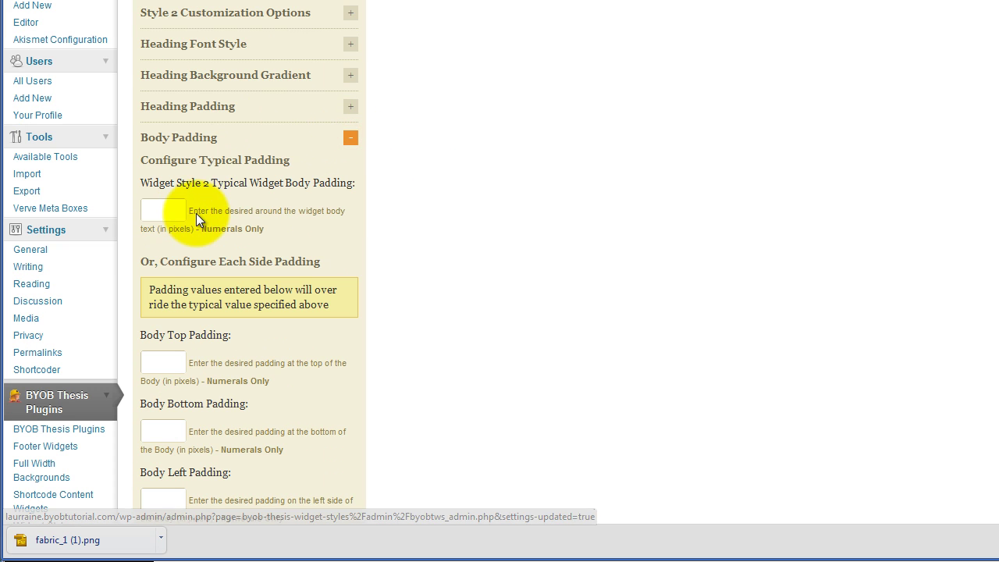
pyautogui.click(167, 207)
pyautogui.write('20')
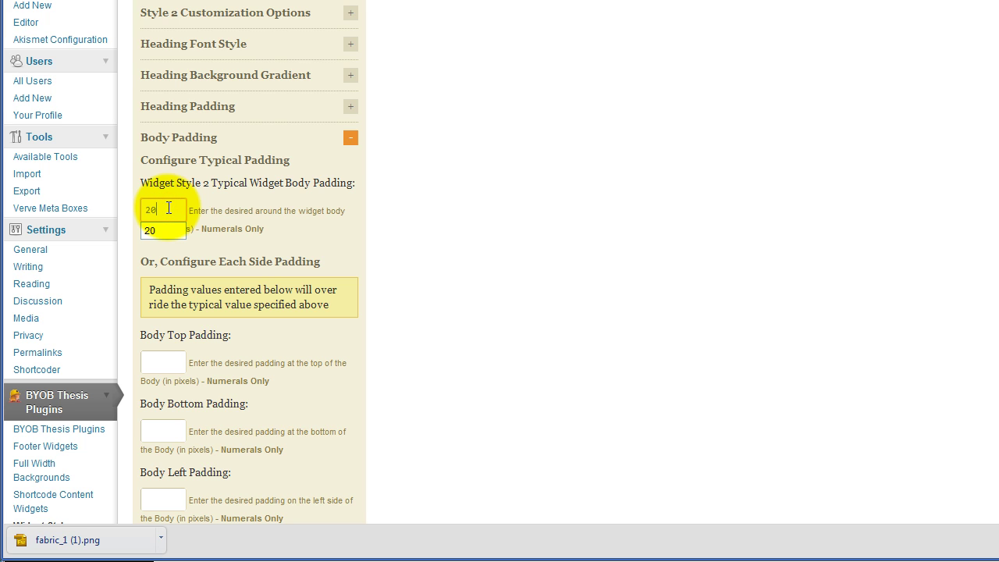
pyautogui.click(309, 221)
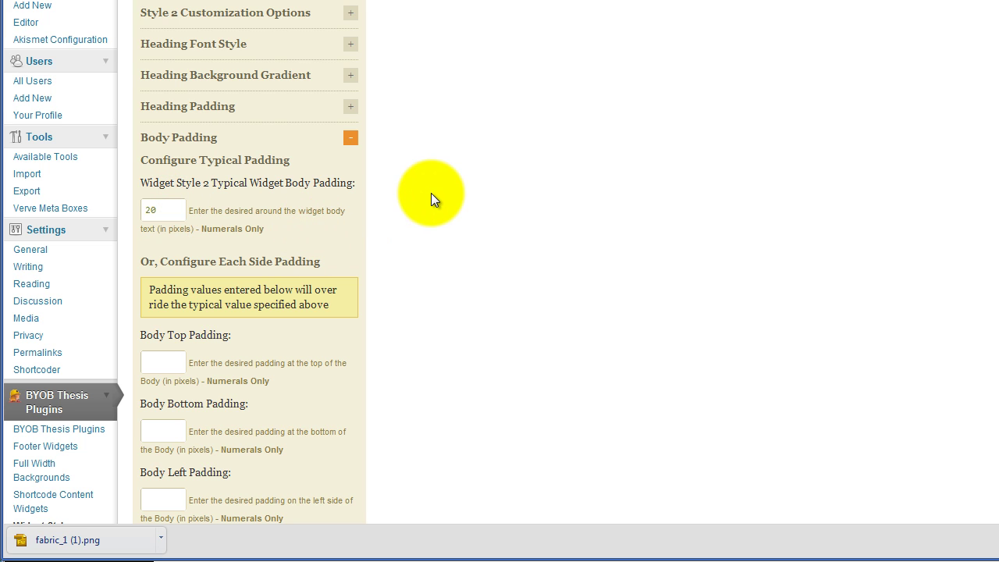
# - Set the body top margin to 10 and save the widget style settings
pyautogui.scroll(-3, 434, 200)
pyautogui.scroll(-2, 434, 199)
pyautogui.click(352, 228)
pyautogui.scroll(-2, 381, 221)
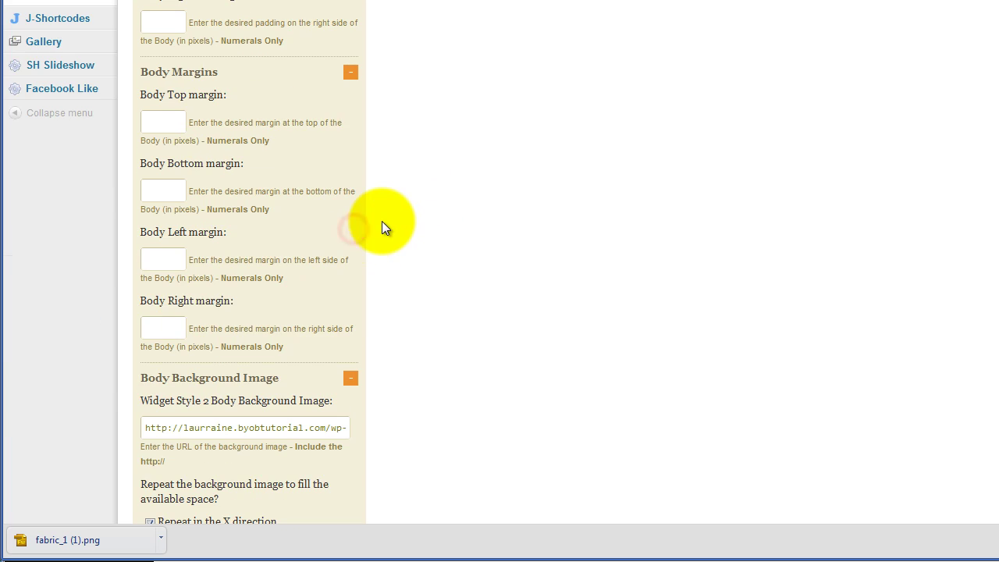
pyautogui.click(181, 122)
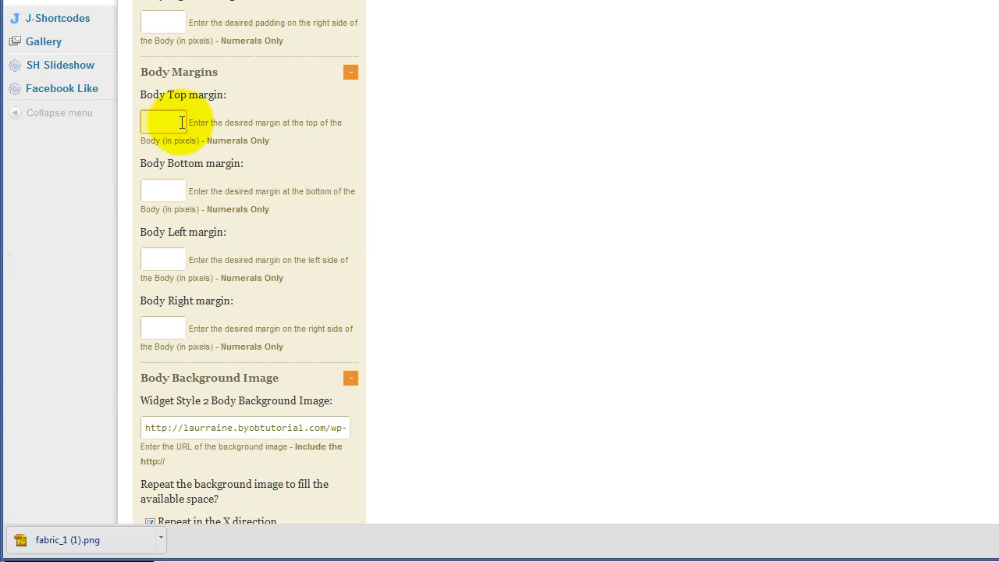
pyautogui.write('10')
pyautogui.click(313, 125)
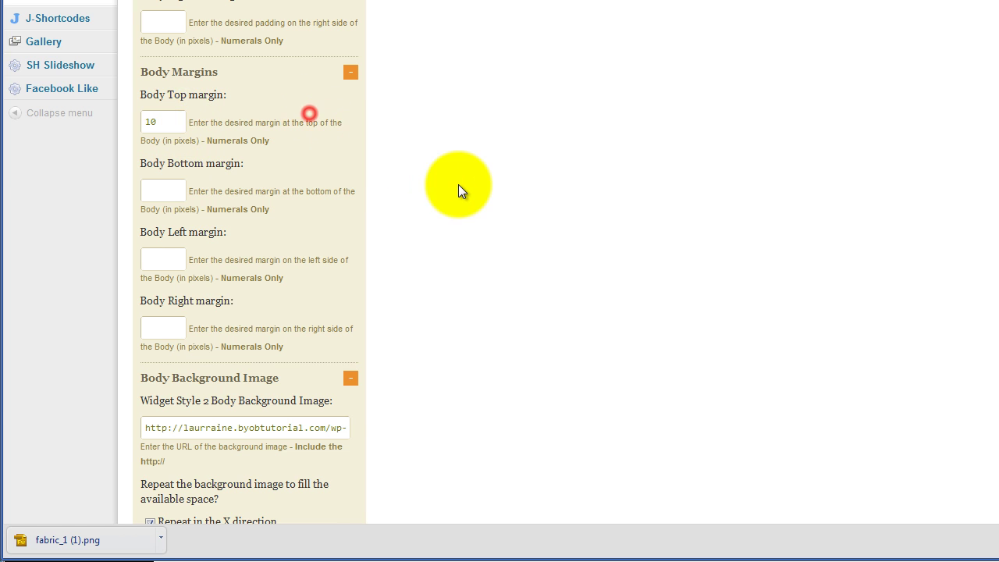
pyautogui.scroll(10, 475, 177)
pyautogui.click(516, 87)
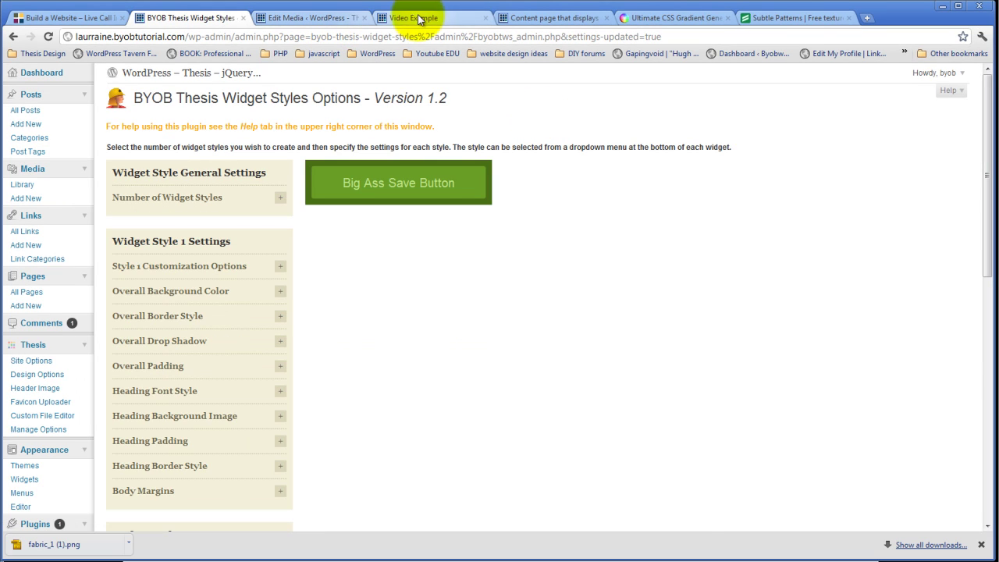
pyautogui.click(549, 17)
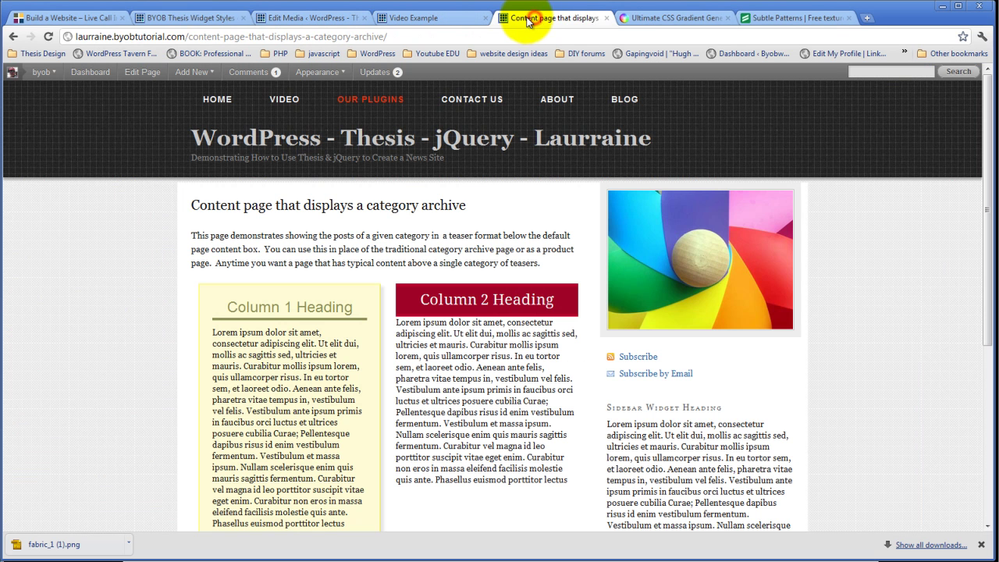
pyautogui.click(47, 36)
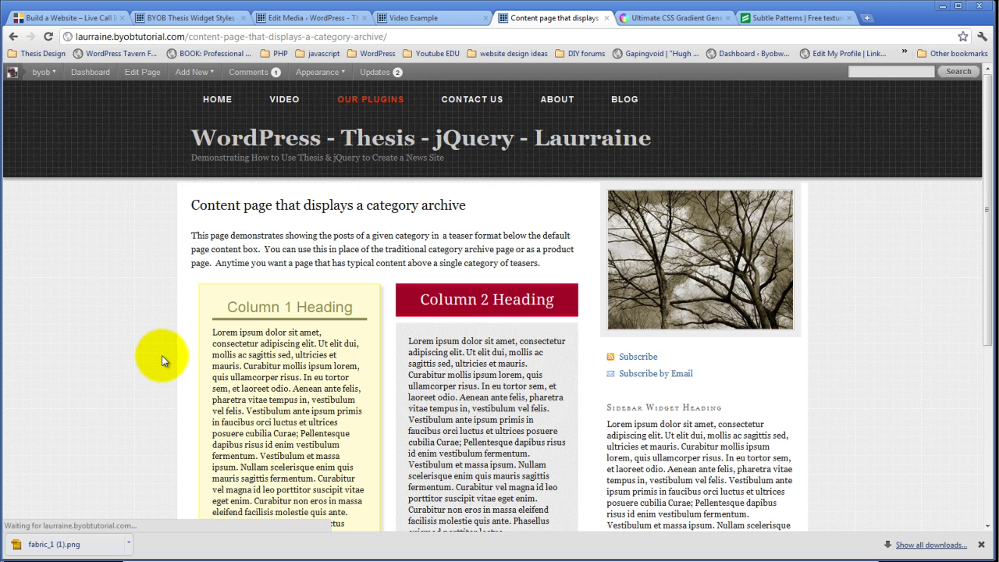
pyautogui.scroll(-2, 146, 361)
pyautogui.scroll(-2, 147, 361)
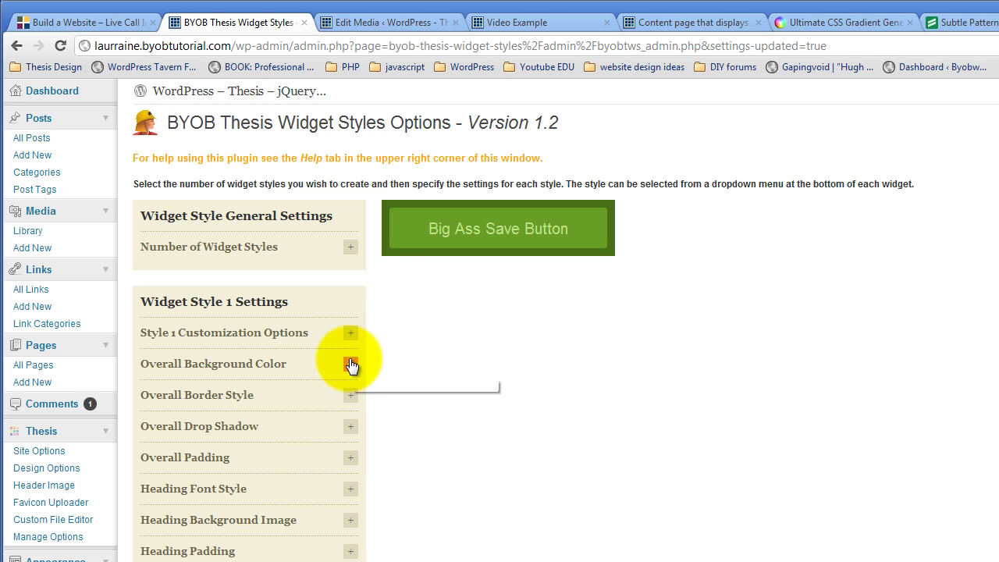
# - Enable Customize Body Border for widget style 2 and save the settings
pyautogui.click(351, 336)
pyautogui.scroll(-8, 396, 382)
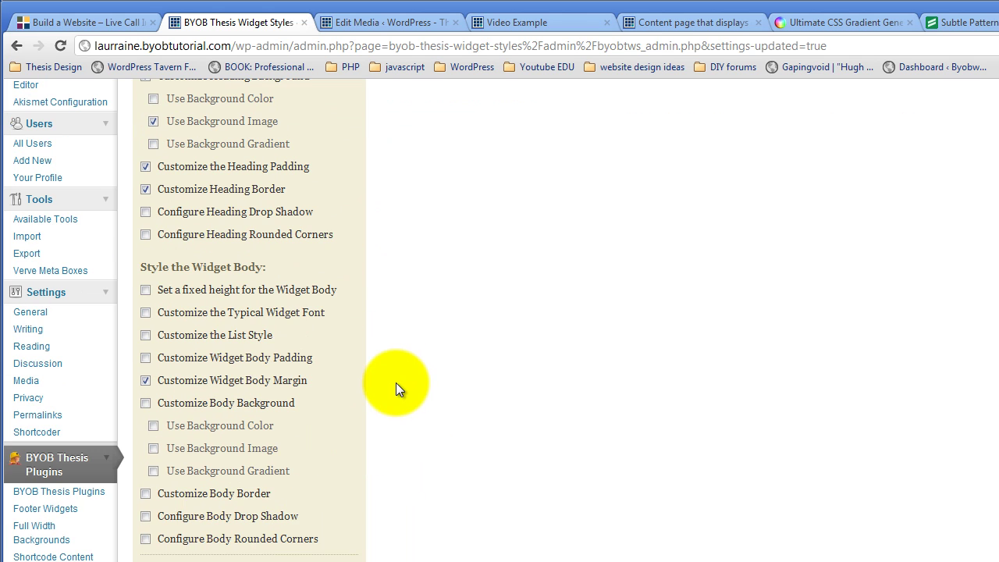
pyautogui.click(145, 493)
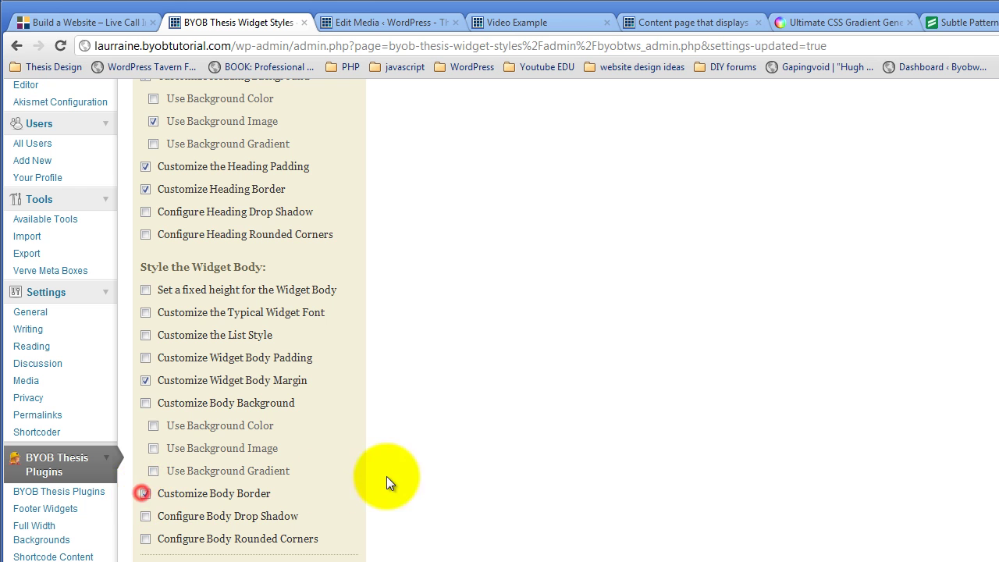
pyautogui.scroll(10, 437, 468)
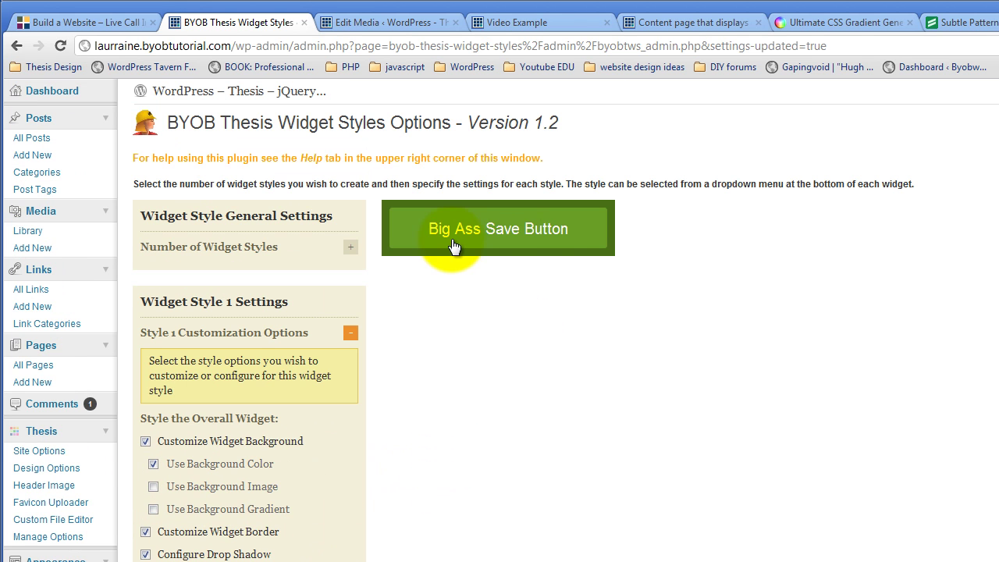
pyautogui.click(455, 234)
# - Set the body border to width 1, colour E3E3E3, and solid style
pyautogui.scroll(-5, 544, 284)
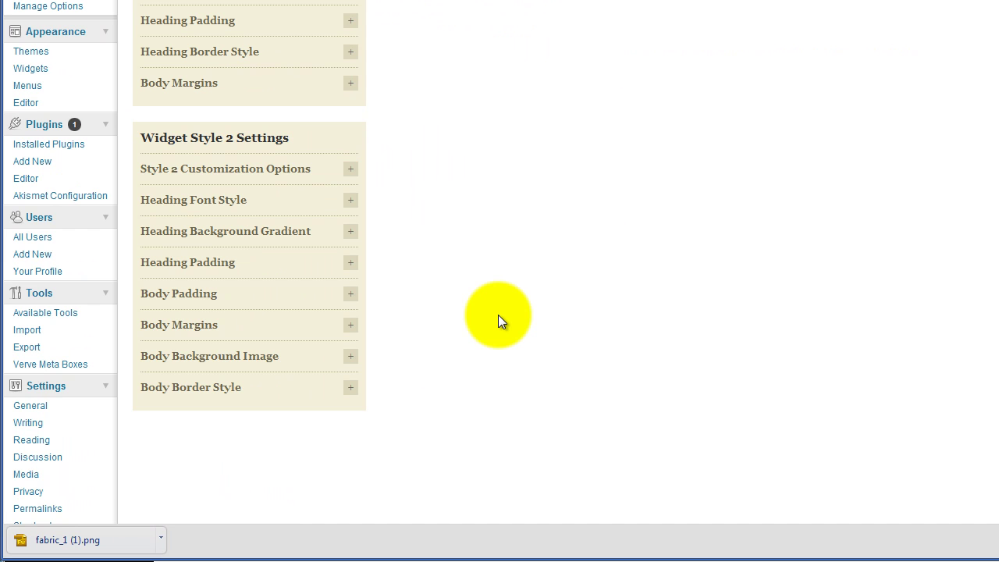
pyautogui.click(350, 387)
pyautogui.scroll(-4, 424, 352)
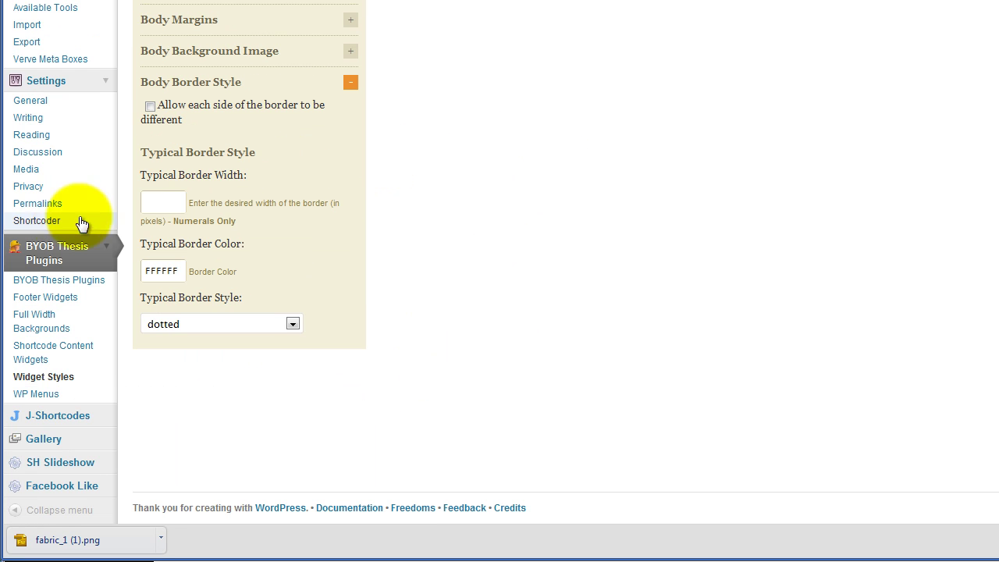
pyautogui.click(165, 202)
pyautogui.write('1')
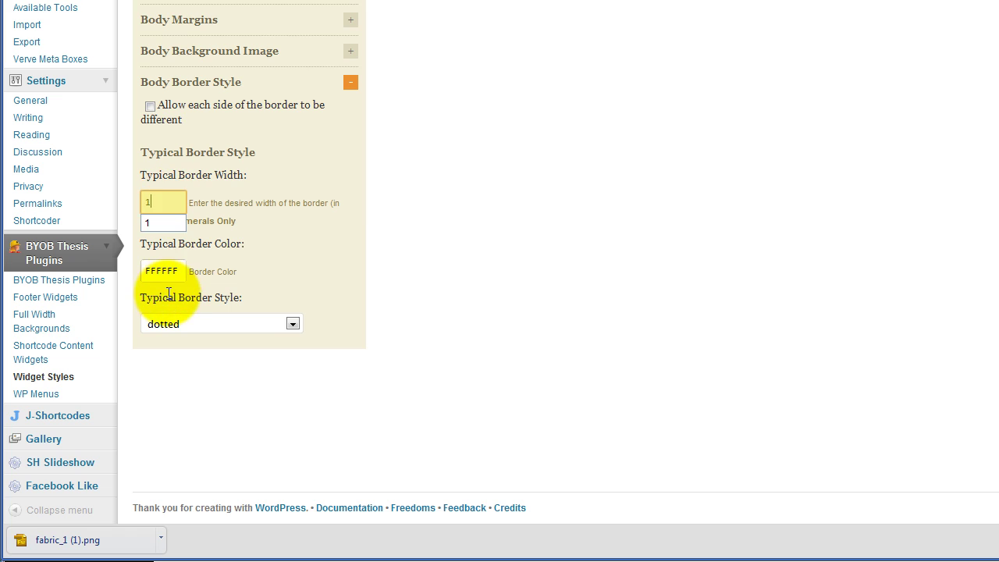
pyautogui.click(161, 271)
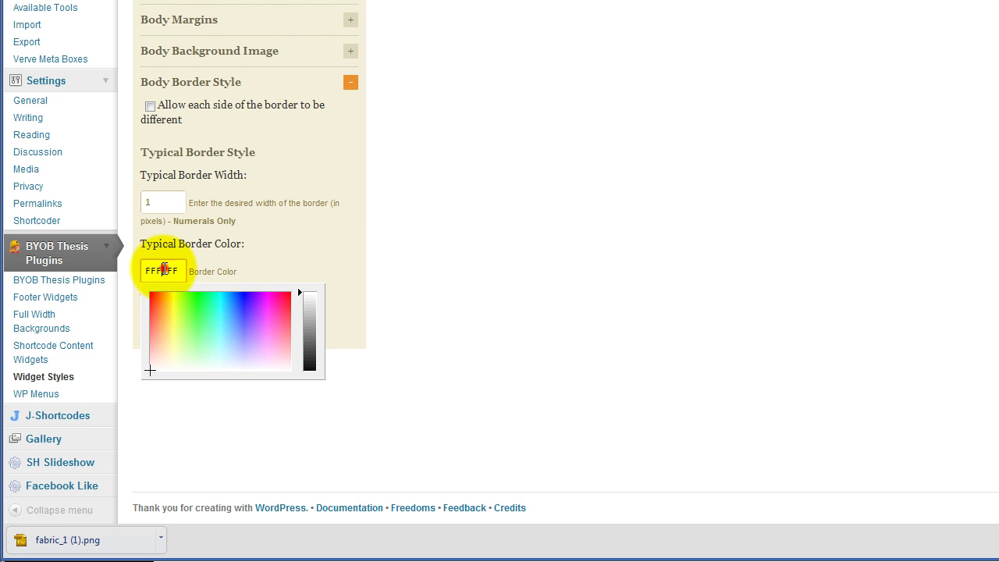
pyautogui.click(310, 307)
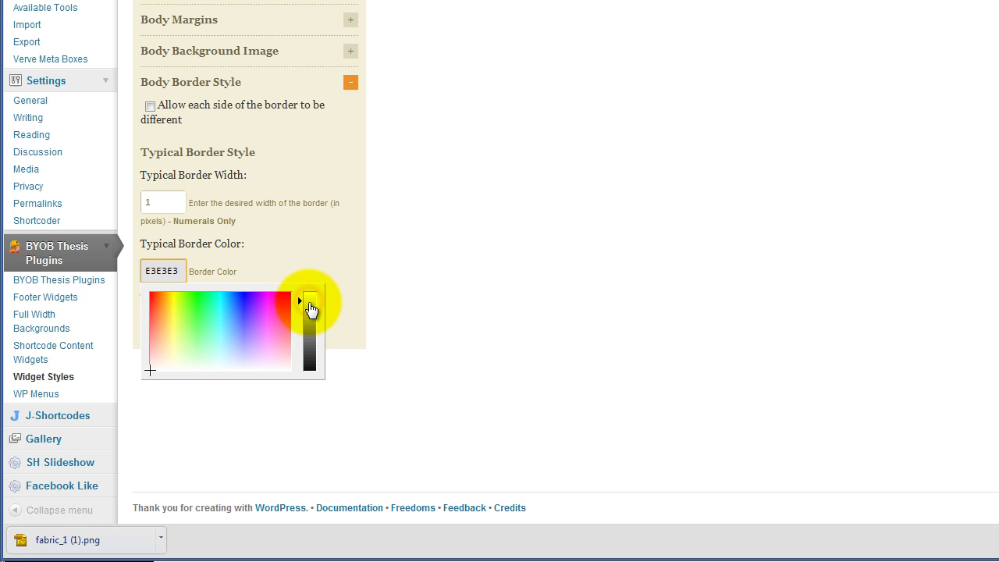
pyautogui.click(312, 267)
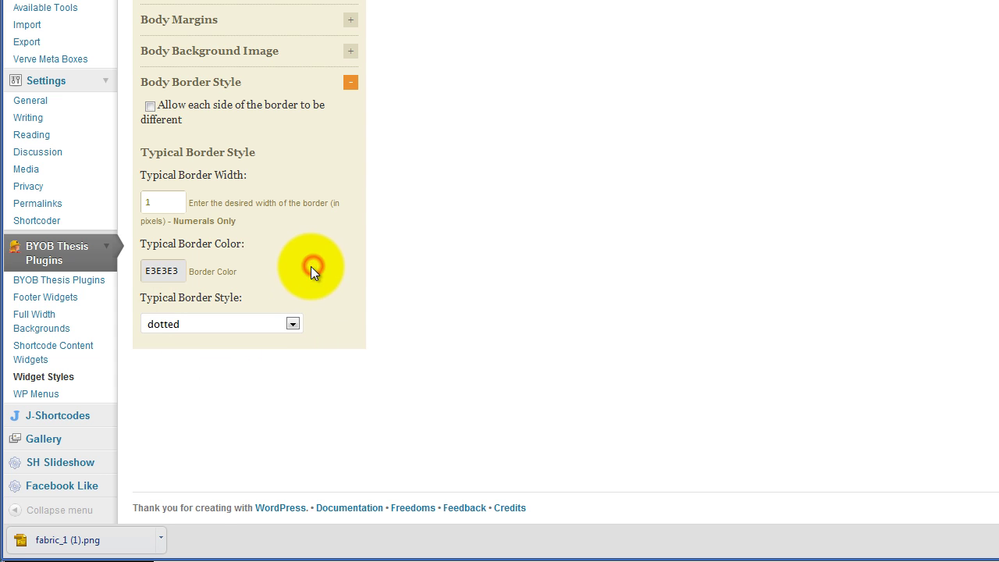
pyautogui.click(291, 324)
pyautogui.click(203, 365)
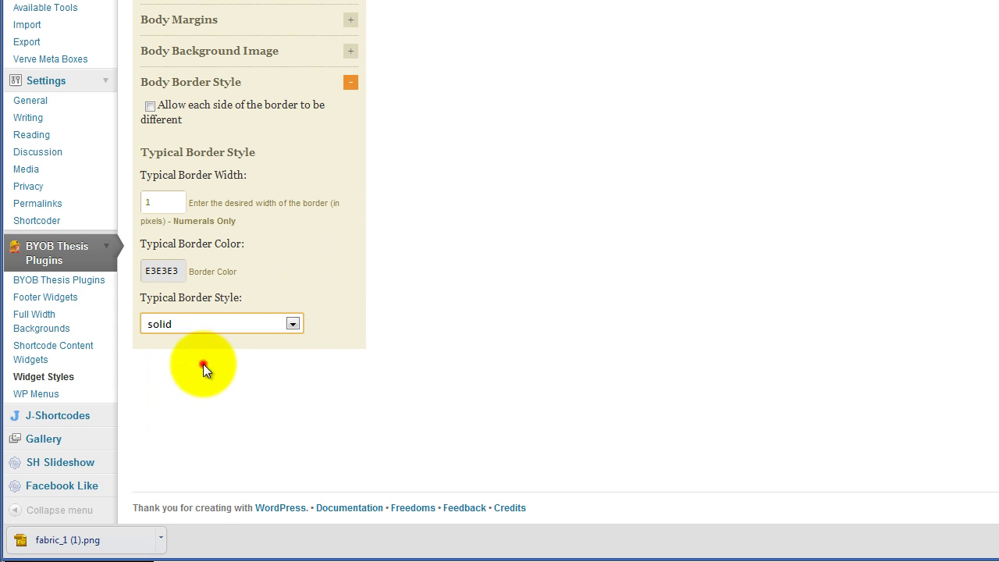
pyautogui.click(333, 253)
pyautogui.scroll(6, 512, 269)
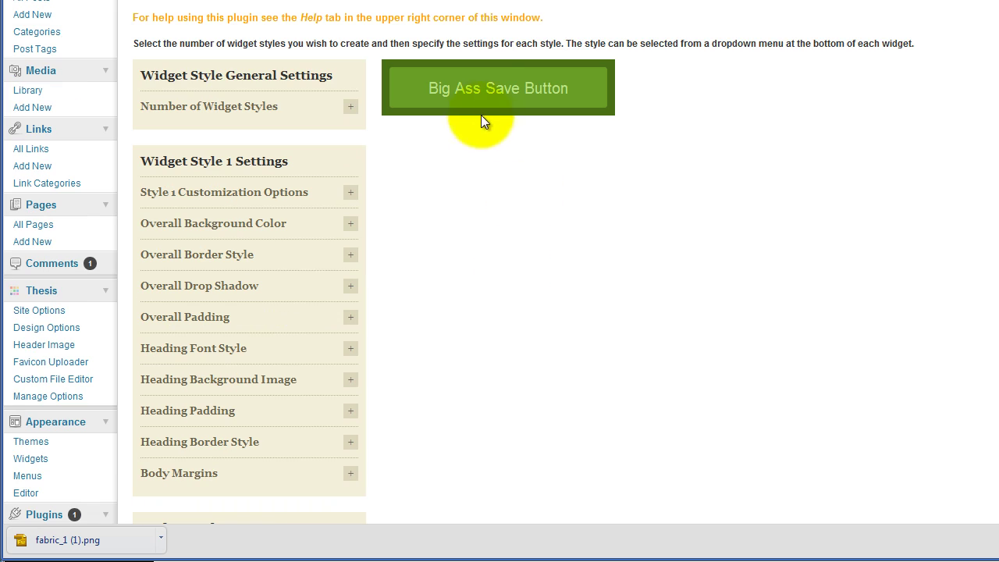
# - Save the border settings and reload the live page with F5 to view Column 2's border
pyautogui.click(476, 78)
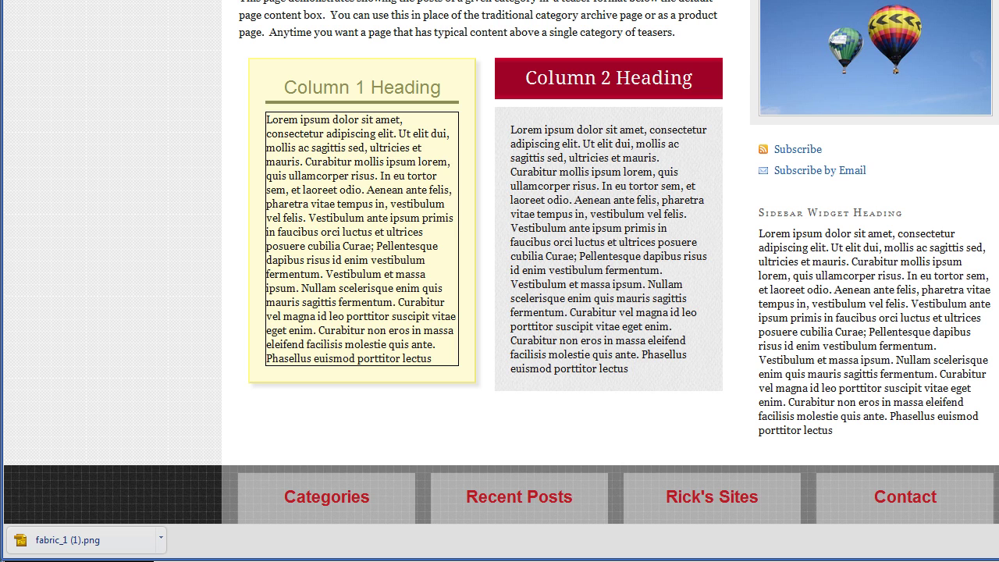
pyautogui.press('F5')
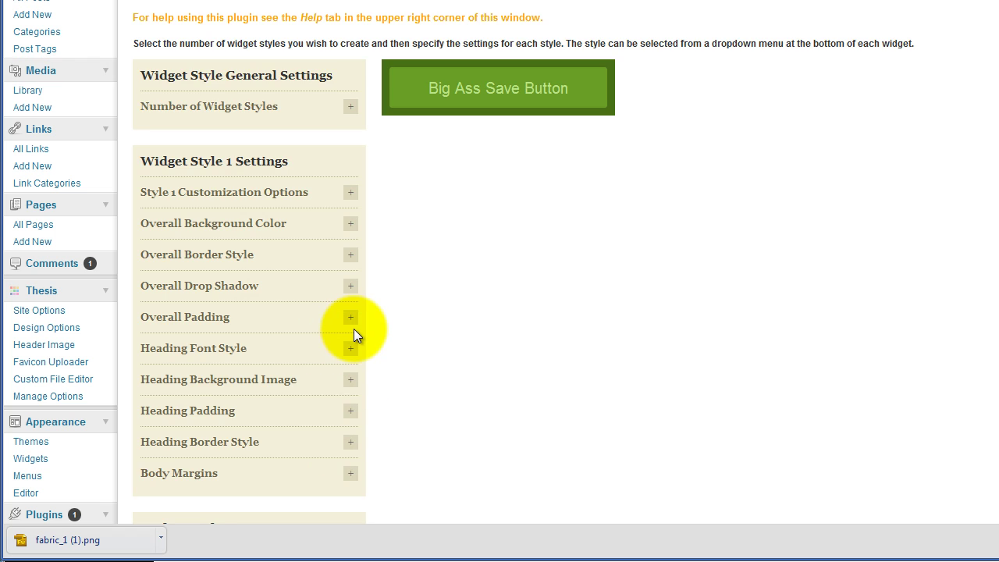
# - Enable Configure Body Drop Shadow in Style 2's customization options and save
pyautogui.scroll(-6, 355, 329)
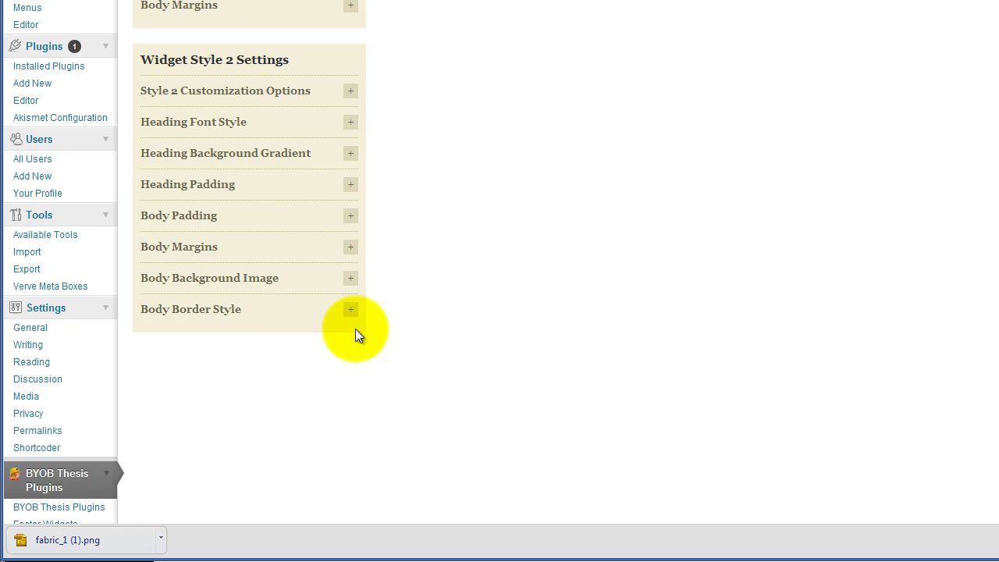
pyautogui.click(350, 92)
pyautogui.scroll(-4, 364, 195)
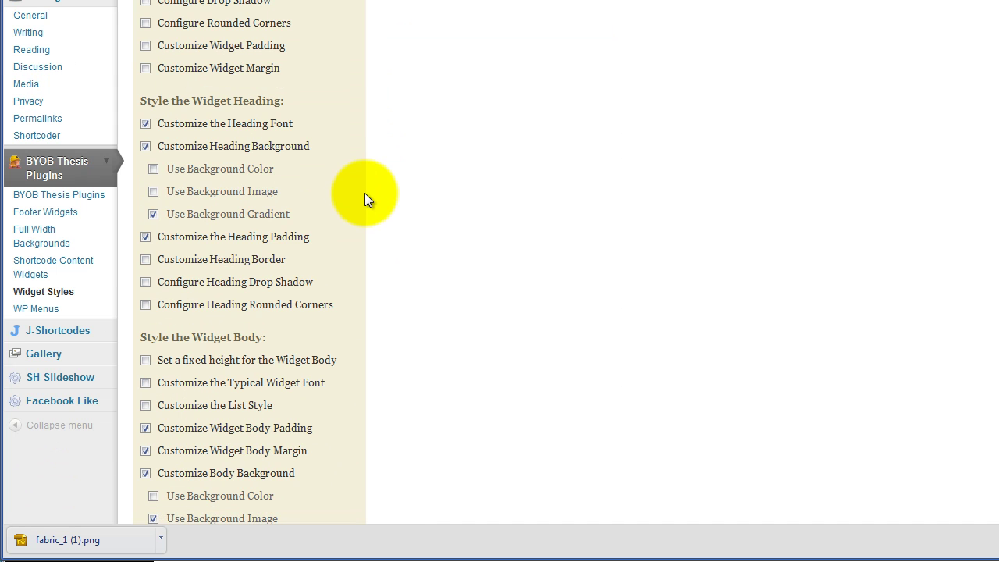
pyautogui.scroll(-3, 364, 193)
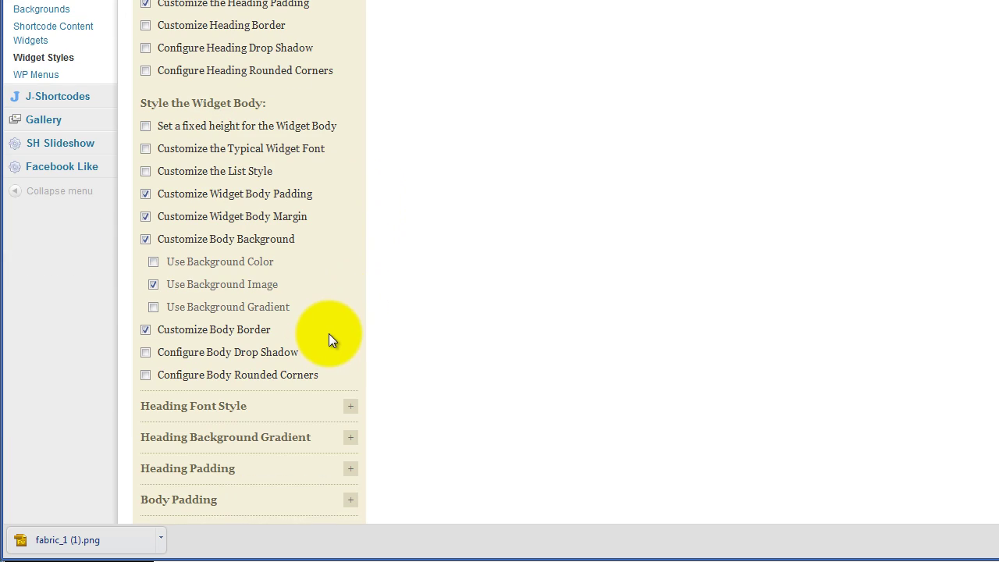
pyautogui.click(144, 352)
pyautogui.scroll(1, 397, 334)
pyautogui.scroll(-3, 241, 394)
pyautogui.click(145, 197)
pyautogui.scroll(15, 333, 246)
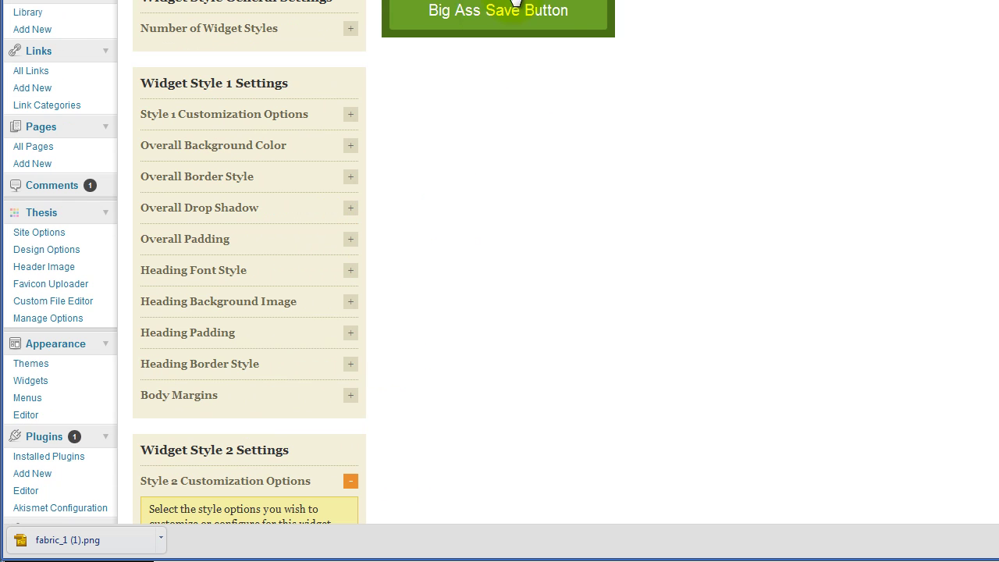
pyautogui.click(458, 10)
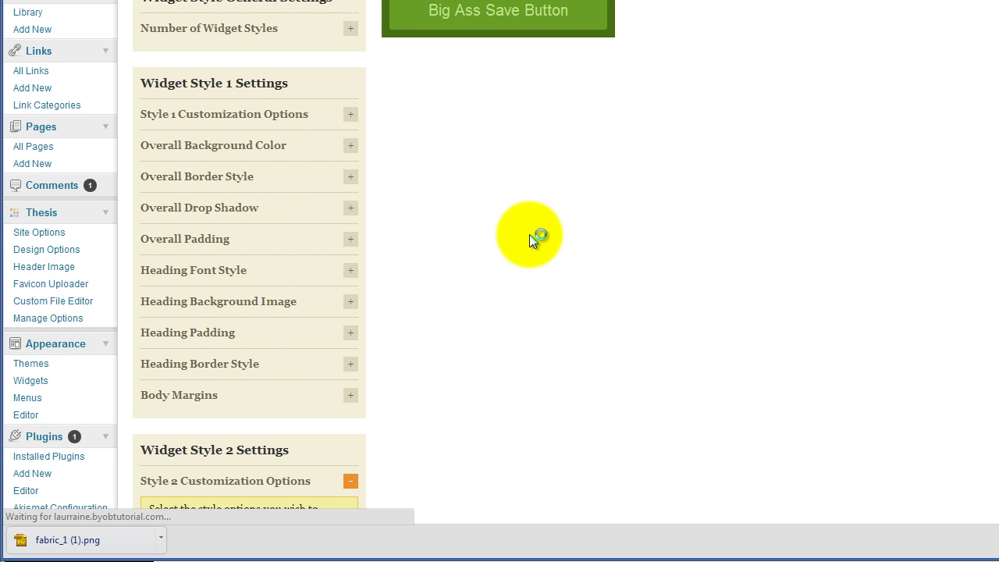
# - Give the body drop shadow width 2, blur 2 and colour B3B3B3, then save
pyautogui.scroll(-8, 529, 245)
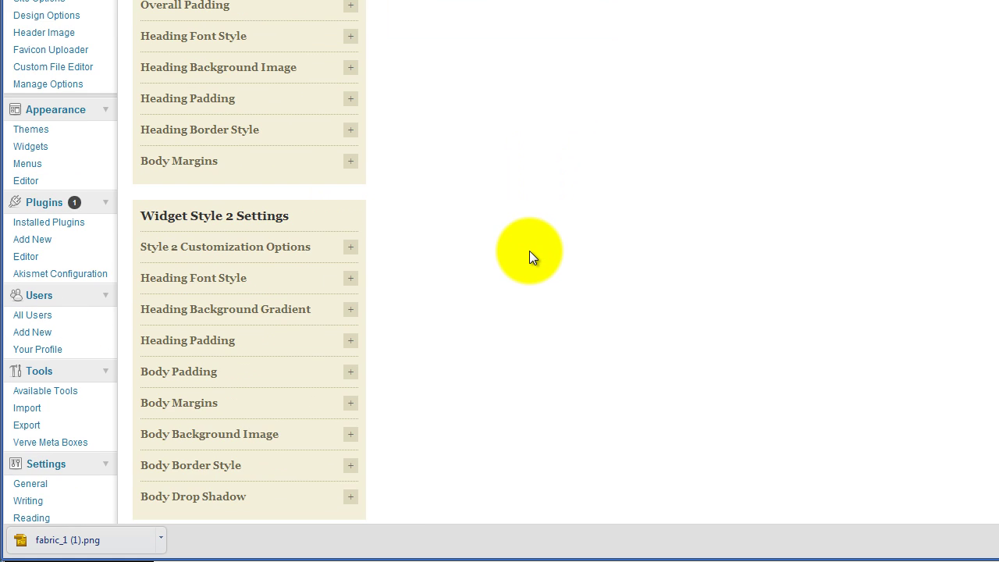
pyautogui.click(350, 185)
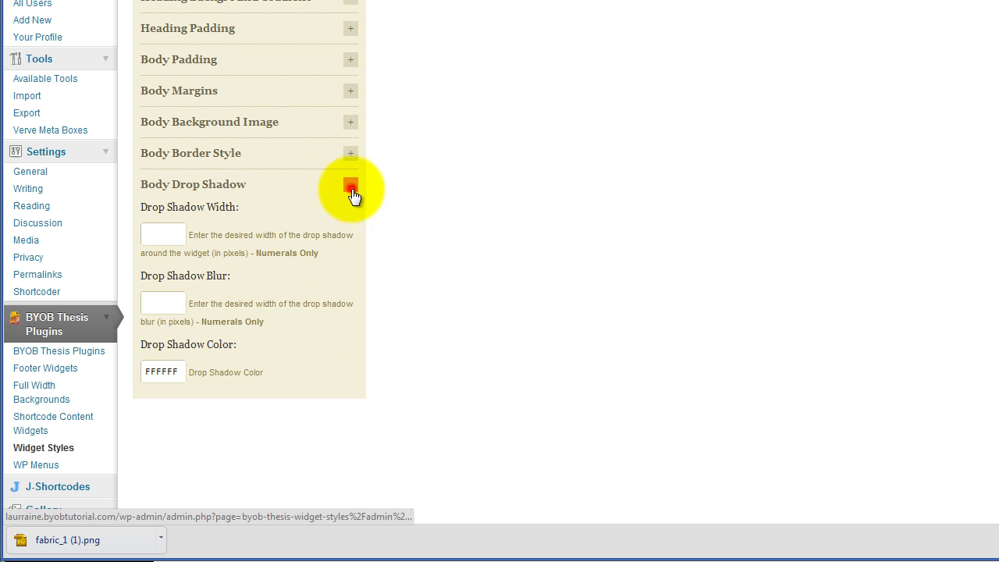
pyautogui.click(165, 234)
pyautogui.write('2')
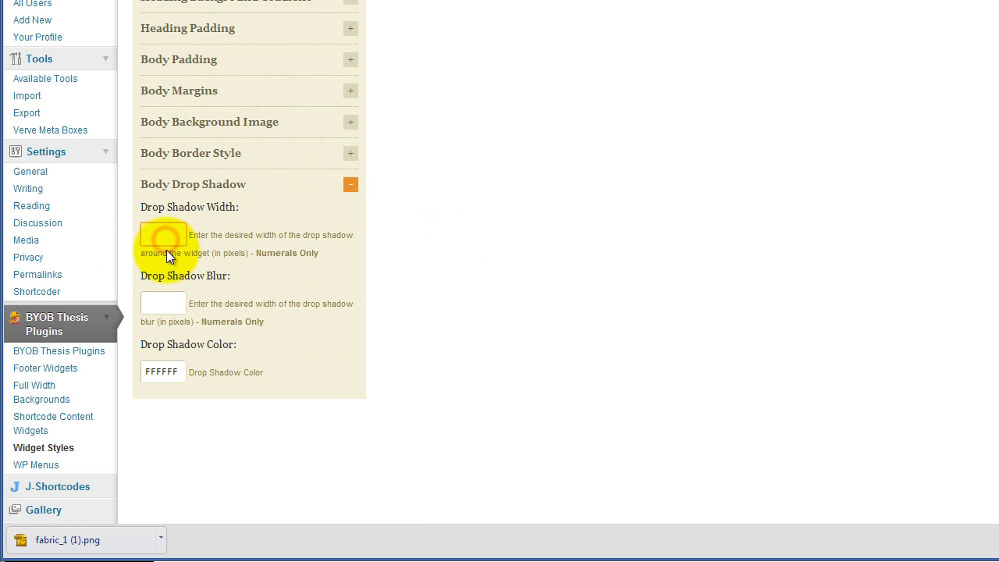
pyautogui.click(170, 304)
pyautogui.write('2')
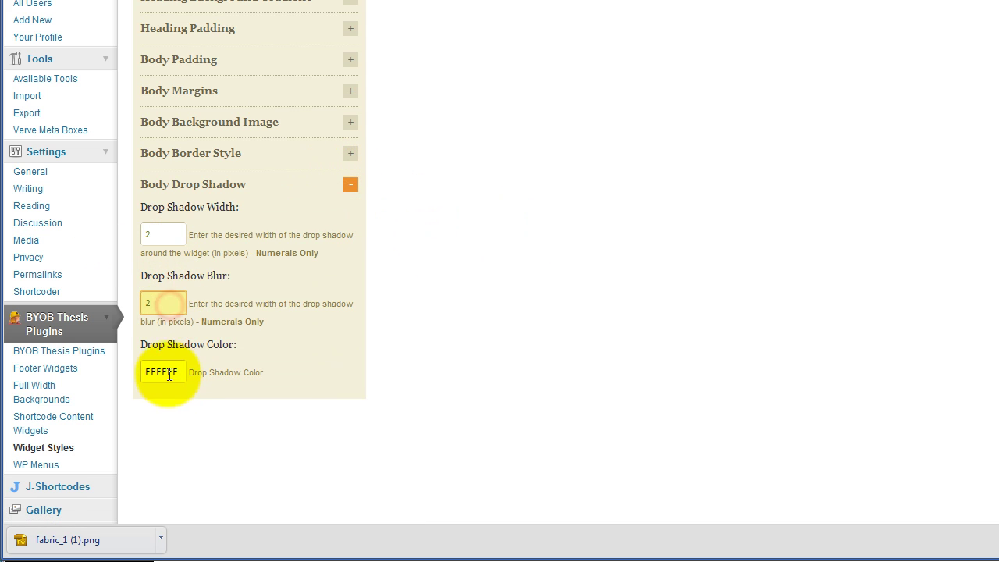
pyautogui.click(162, 371)
pyautogui.moveTo(313, 405); pyautogui.dragTo(310, 426)
pyautogui.click(339, 341)
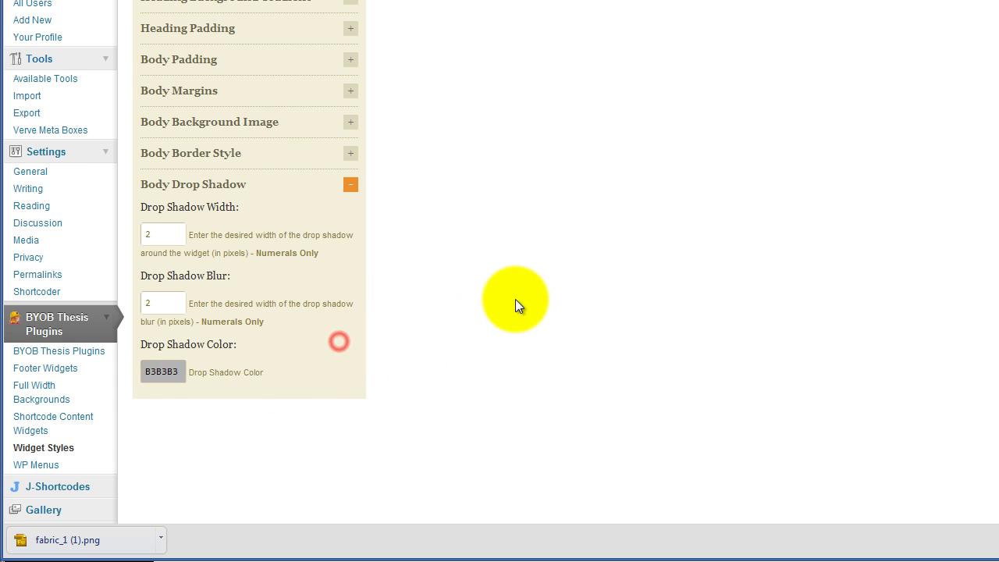
pyautogui.scroll(8, 515, 296)
pyautogui.click(495, 95)
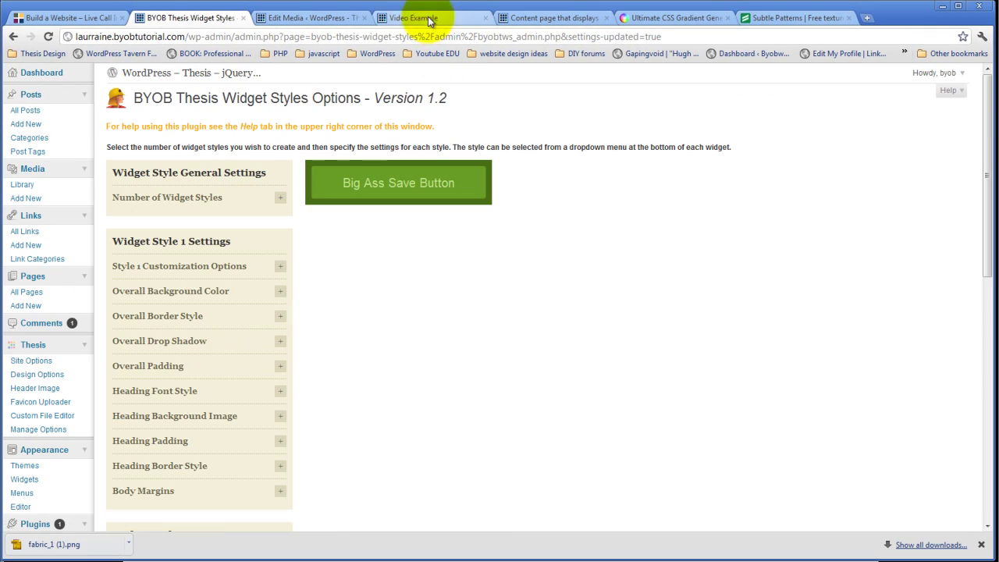
# - Reload the live content page and inspect Column 2's gray border and drop shadow
pyautogui.click(537, 14)
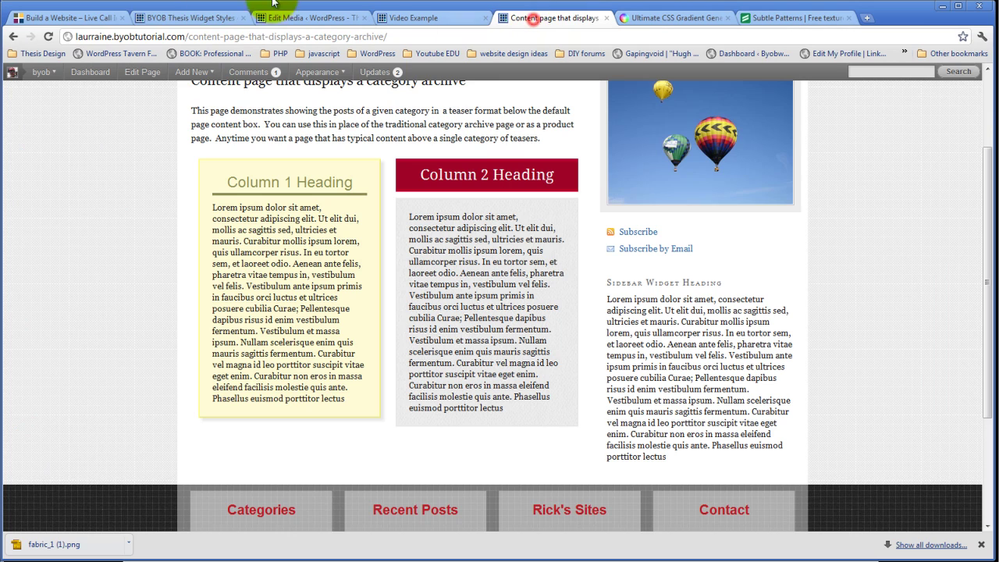
pyautogui.click(47, 37)
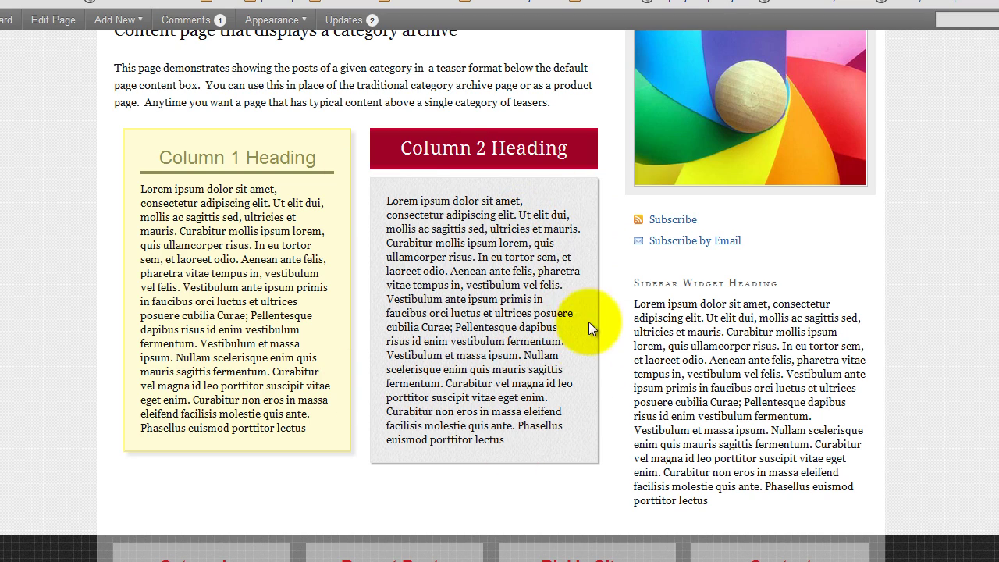
pyautogui.scroll(2, 523, 332)
pyautogui.scroll(-2, 533, 319)
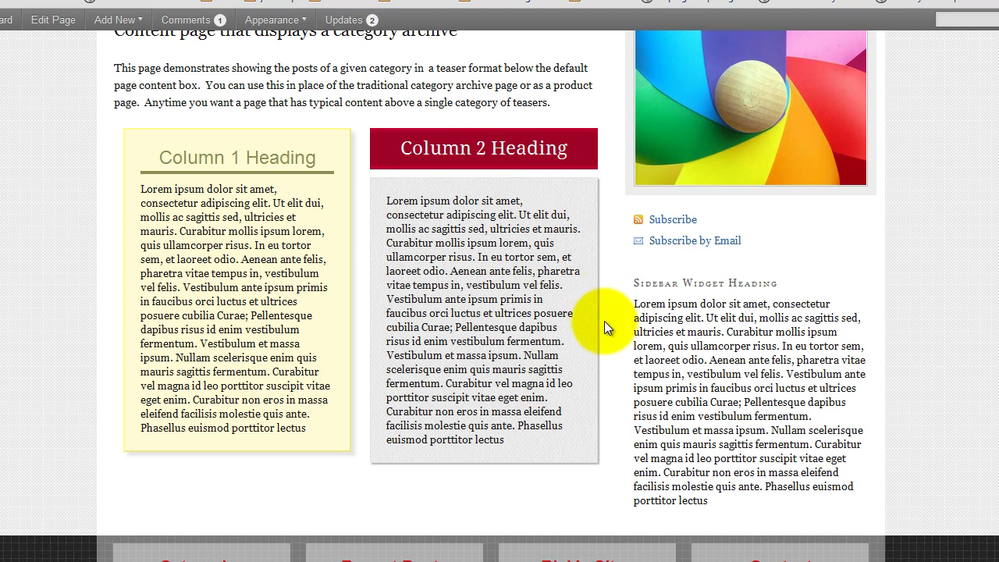
pyautogui.scroll(2, 662, 326)
pyautogui.scroll(-3, 652, 334)
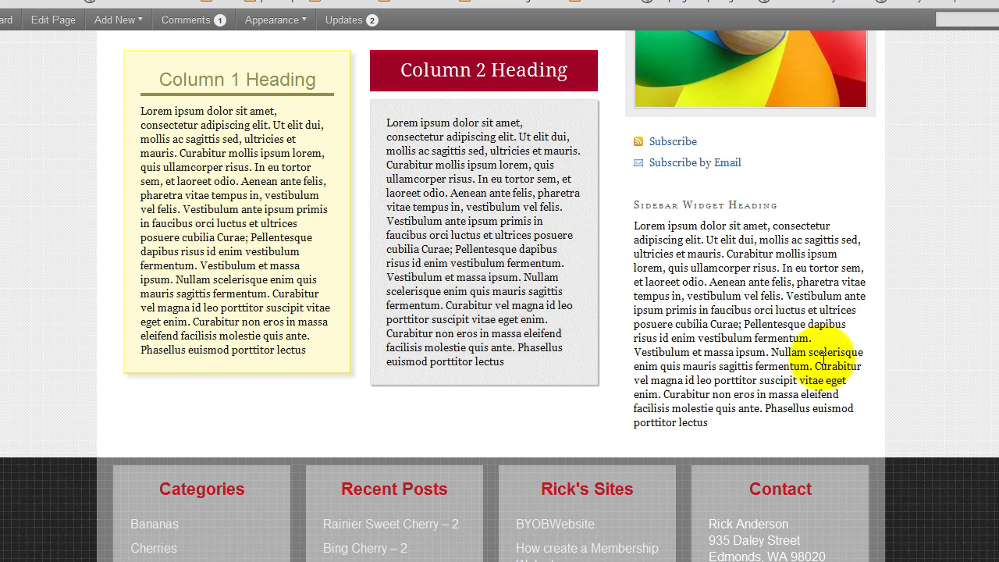
pyautogui.scroll(1, 823, 357)
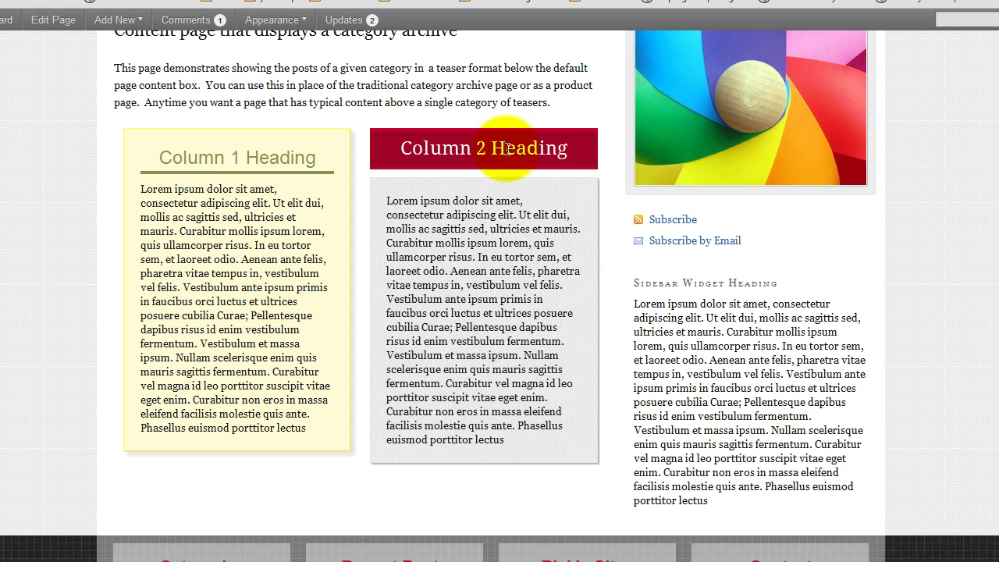